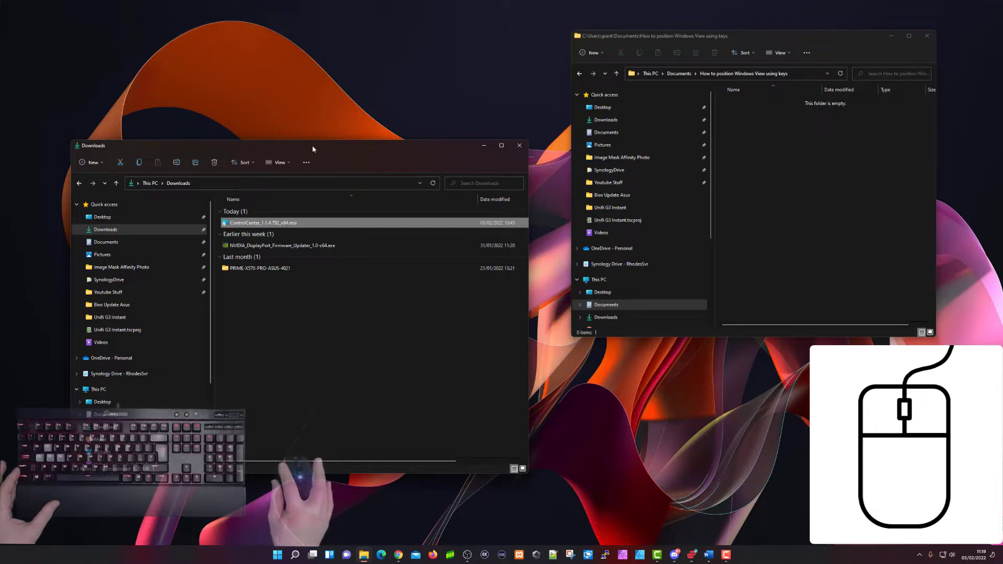
Step: Drag the Downloads window against the left screen edge so it snaps into the left half
left_click_drag(309, 145, 12, 192)
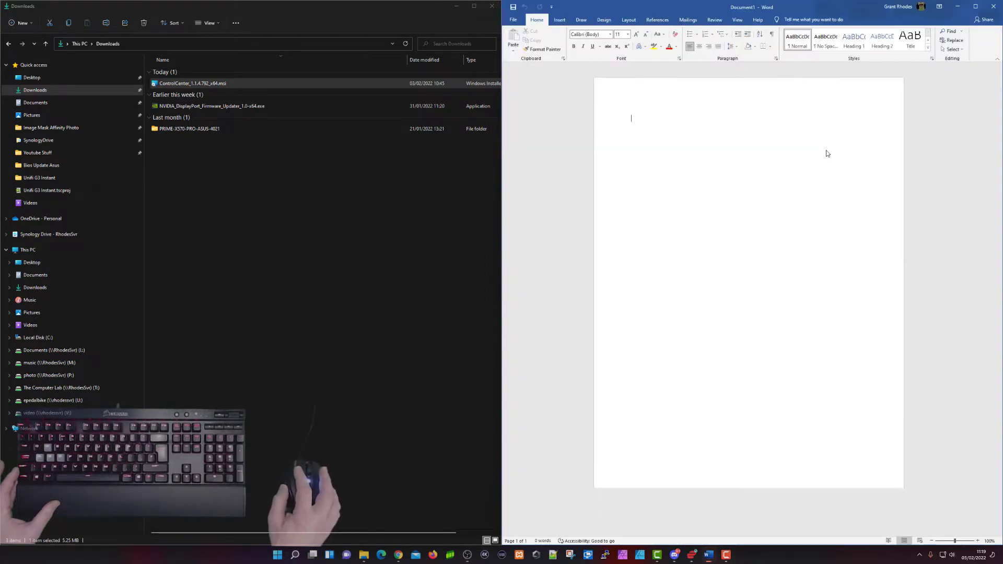
Step: Snap Word into the right half and minimize it, then maximize and restore Downloads
left_click(831, 154)
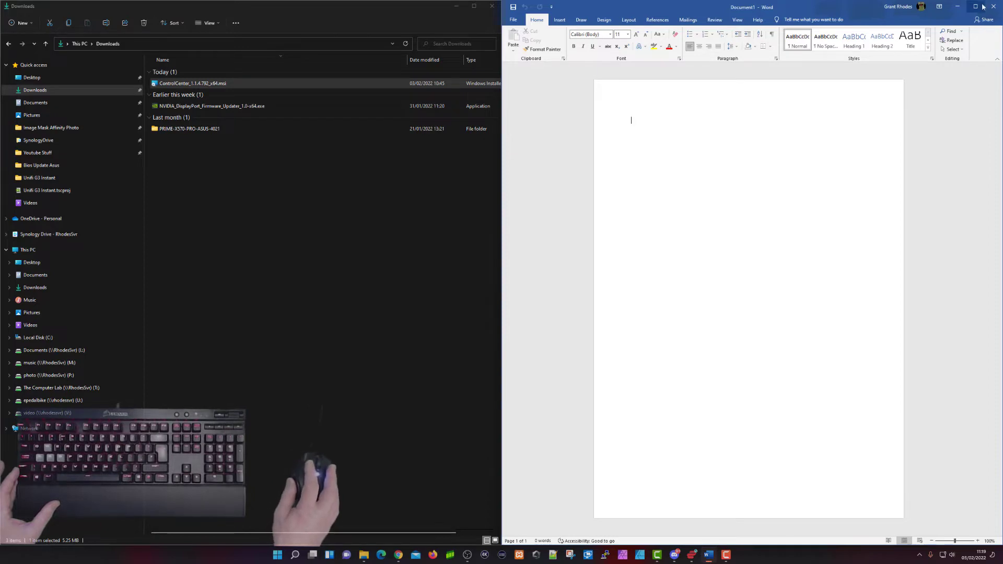
left_click(648, 136)
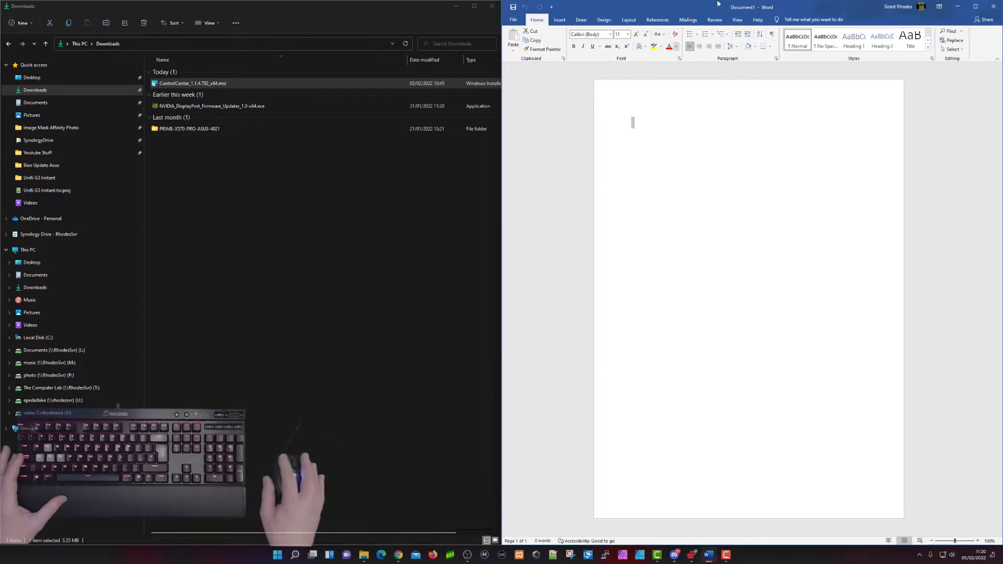
left_click(958, 6)
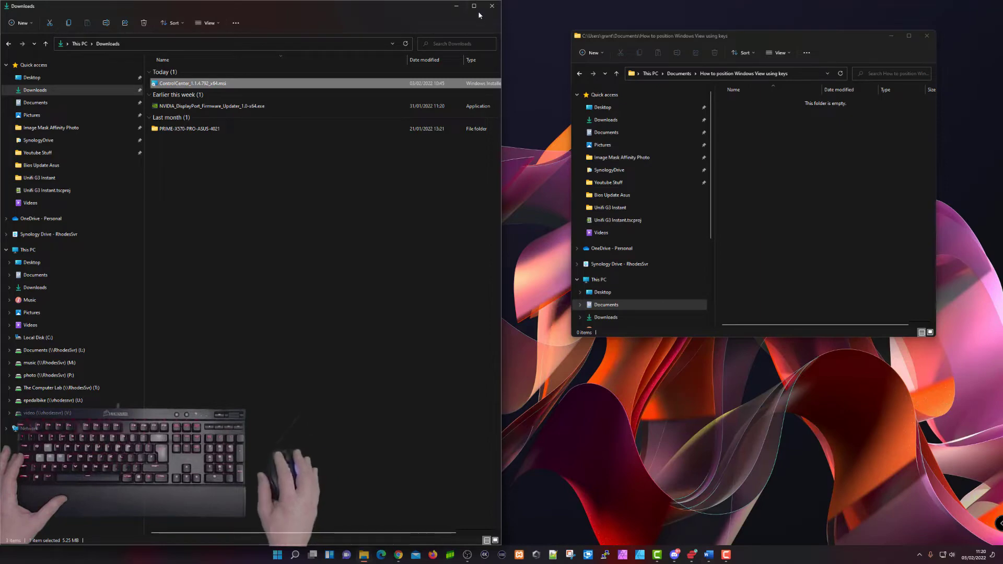
left_click(474, 6)
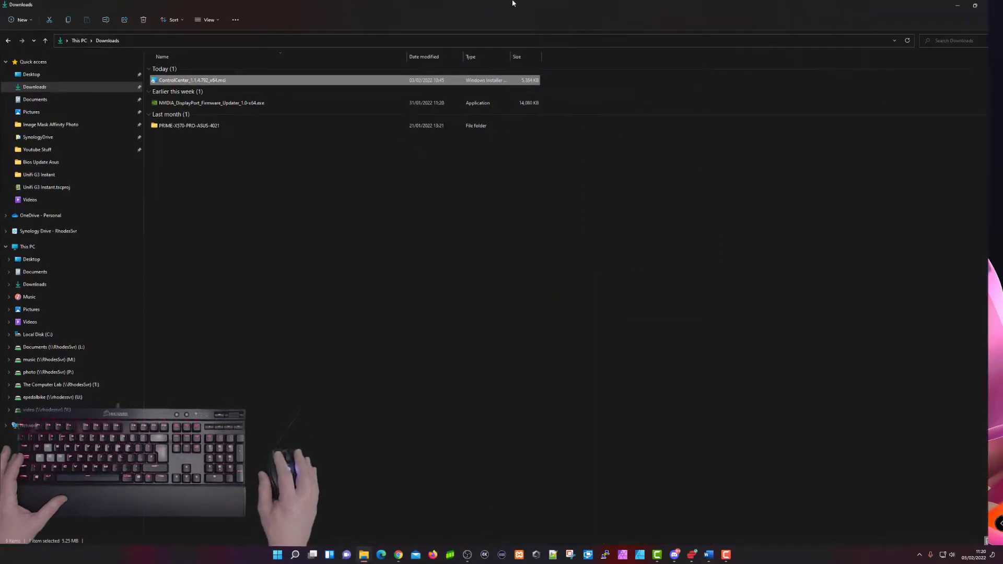
left_click(976, 6)
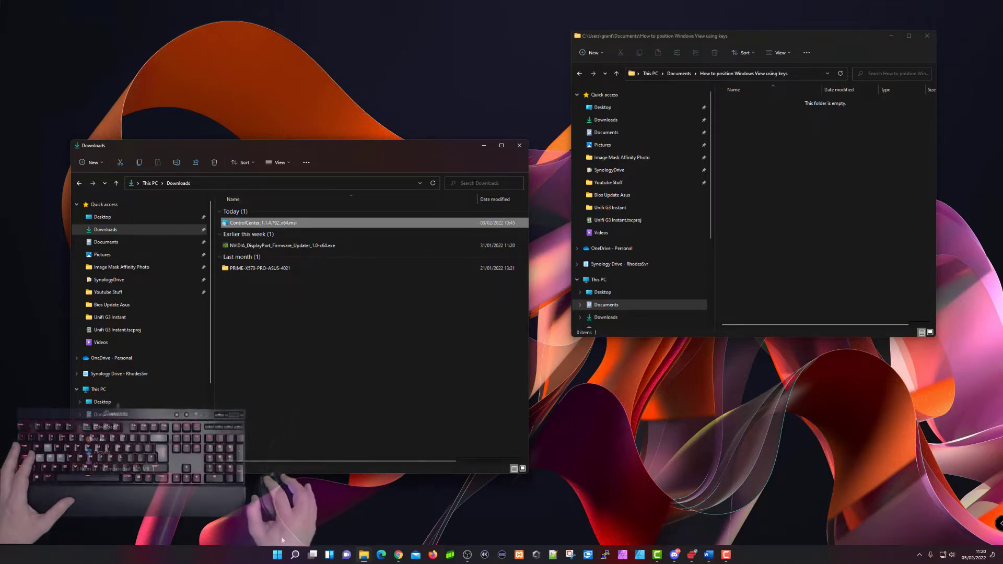
Step: Confirm Snap windows is On under Settings > System > Multi-tasking, then minimize Settings
left_click(277, 555)
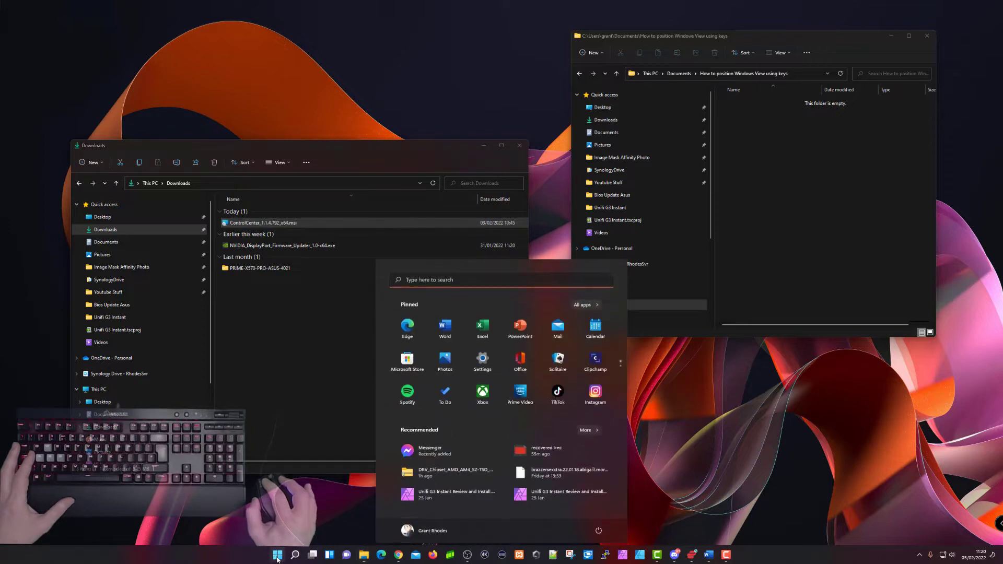
left_click(480, 360)
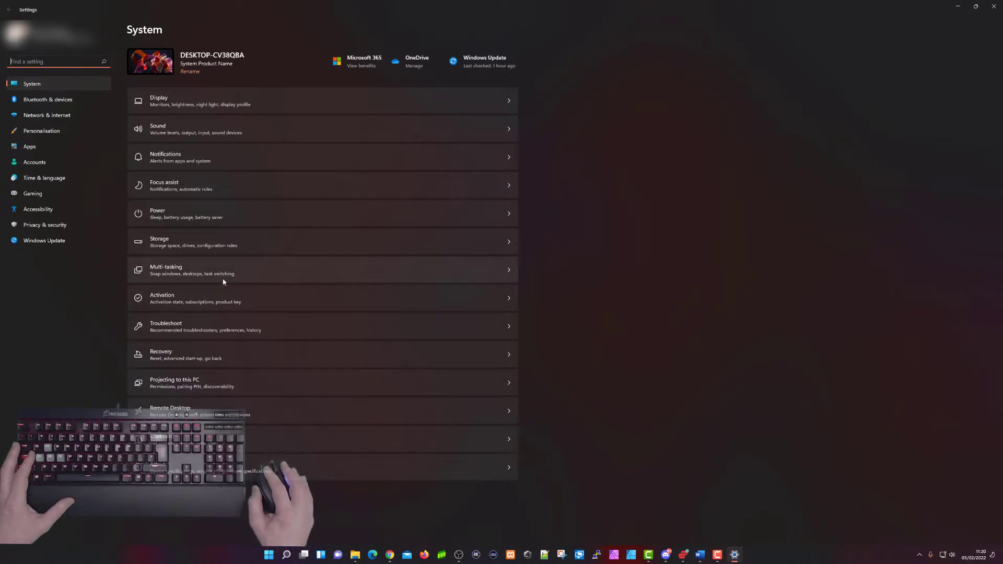
left_click(236, 274)
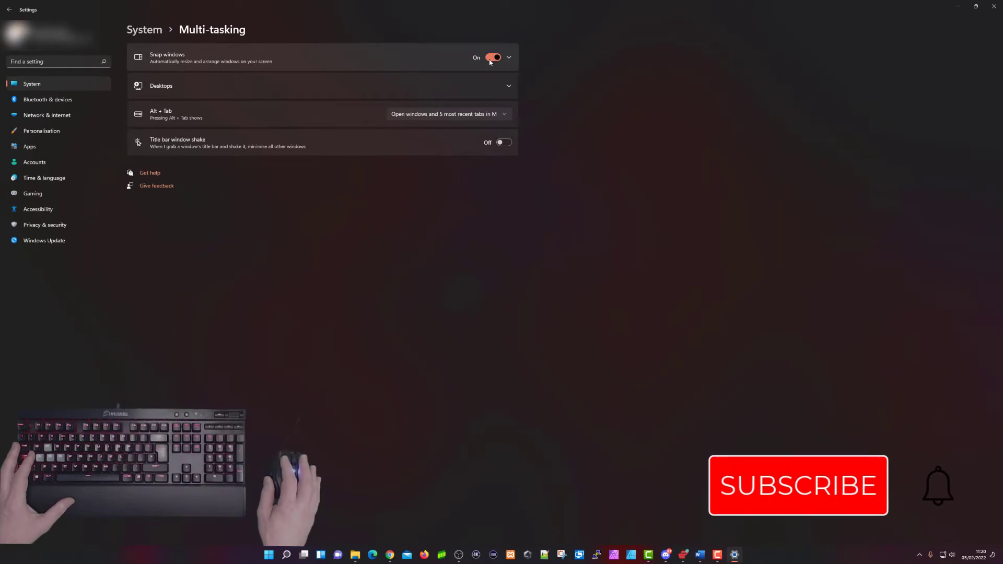
left_click(960, 6)
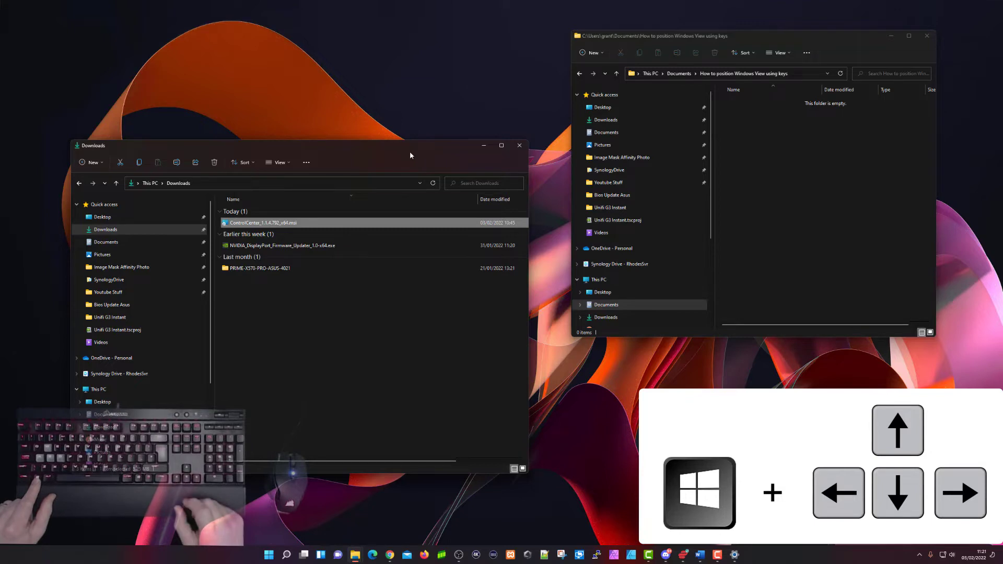
Step: Open and close Start with the Windows key, then bring the empty folder window forward
key("super")
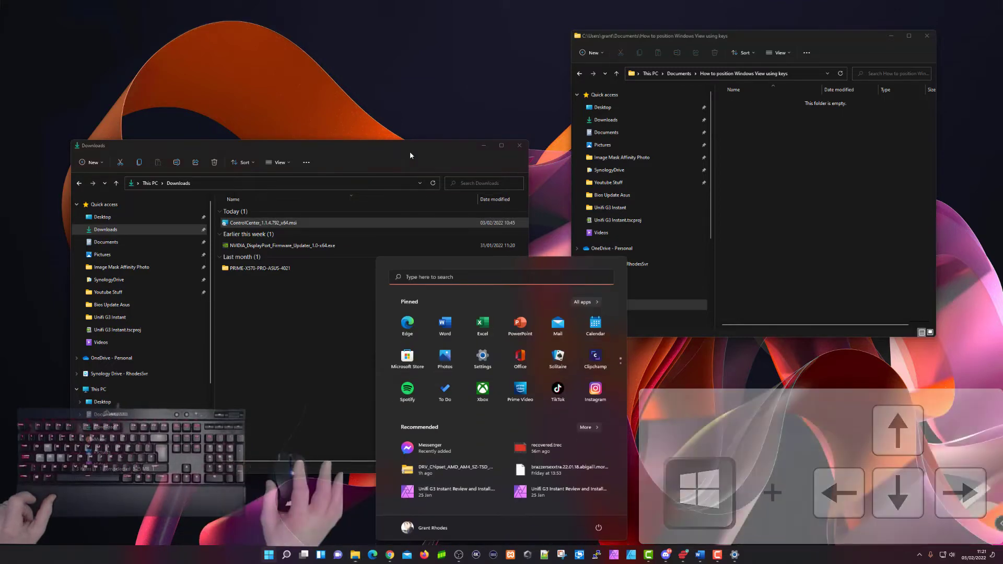
key("super")
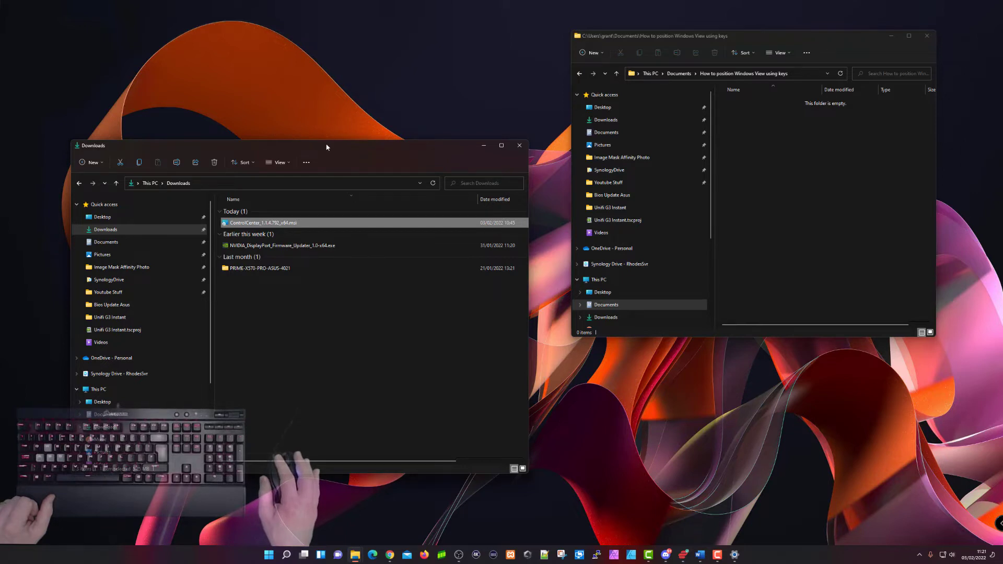
left_click(763, 35)
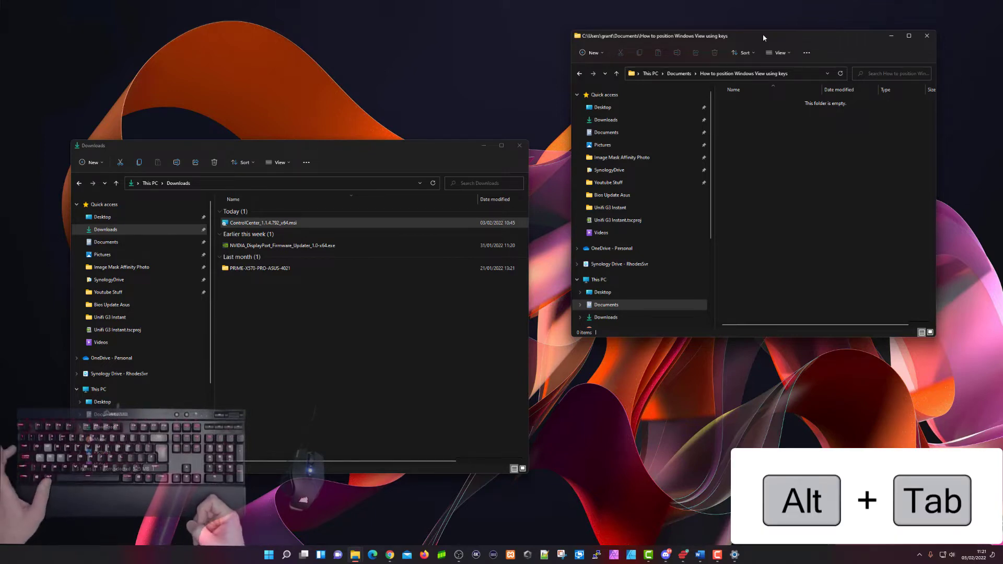
Step: Cycle the Alt+Tab switcher through the open windows and pick Downloads to bring it forward
key("alt+Tab")
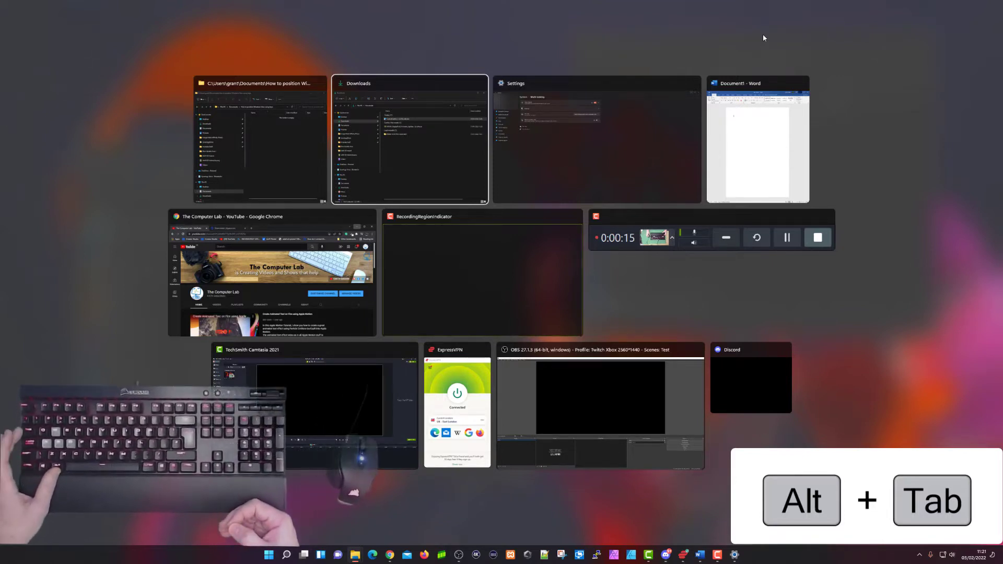
key("alt+Tab")
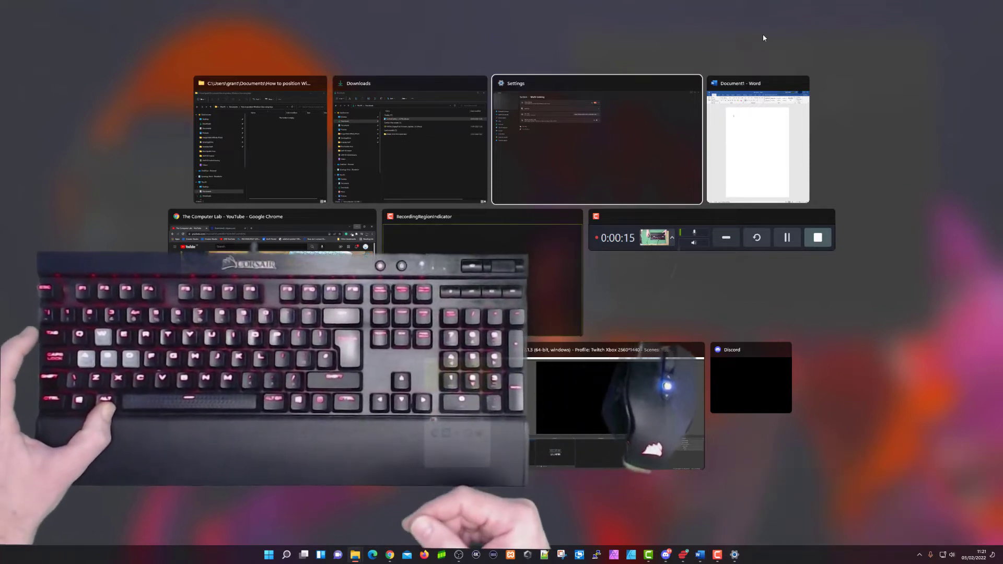
key("alt+Tab")
key("alt+Tab")
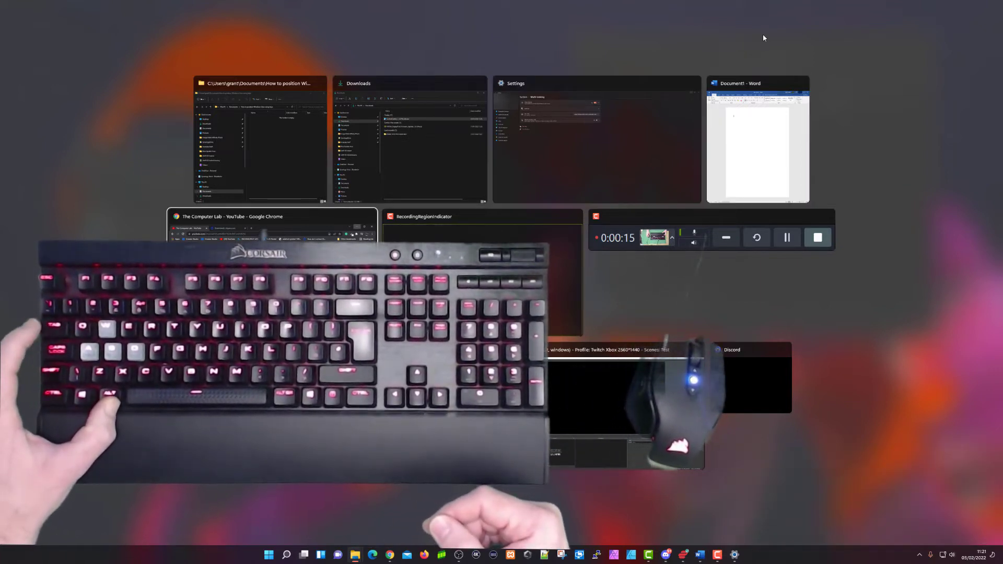
key("alt+Tab")
key("alt+Tab")
key("alt+Tab")
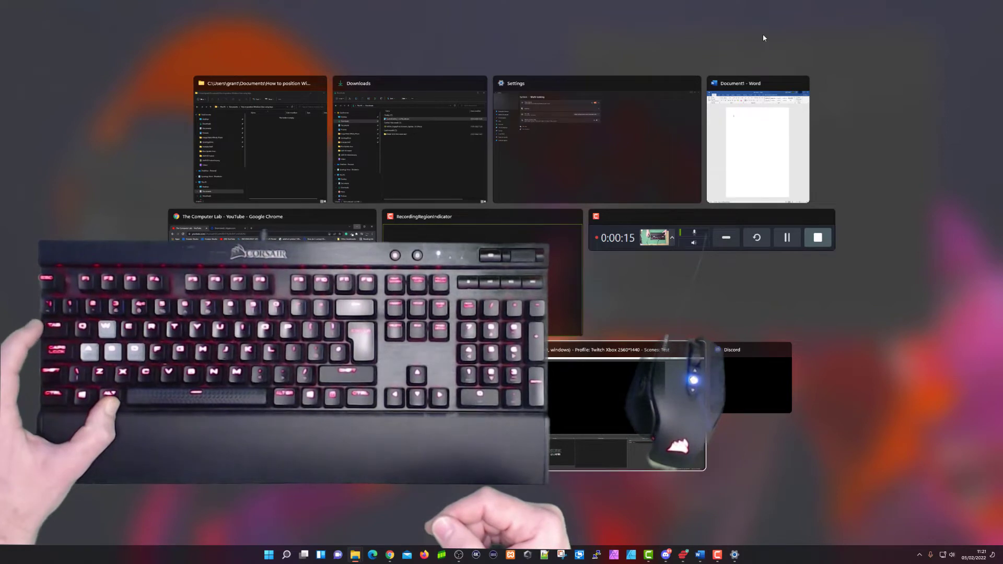
key("alt+Tab")
key("alt+Tab")
key("alt+Tab")
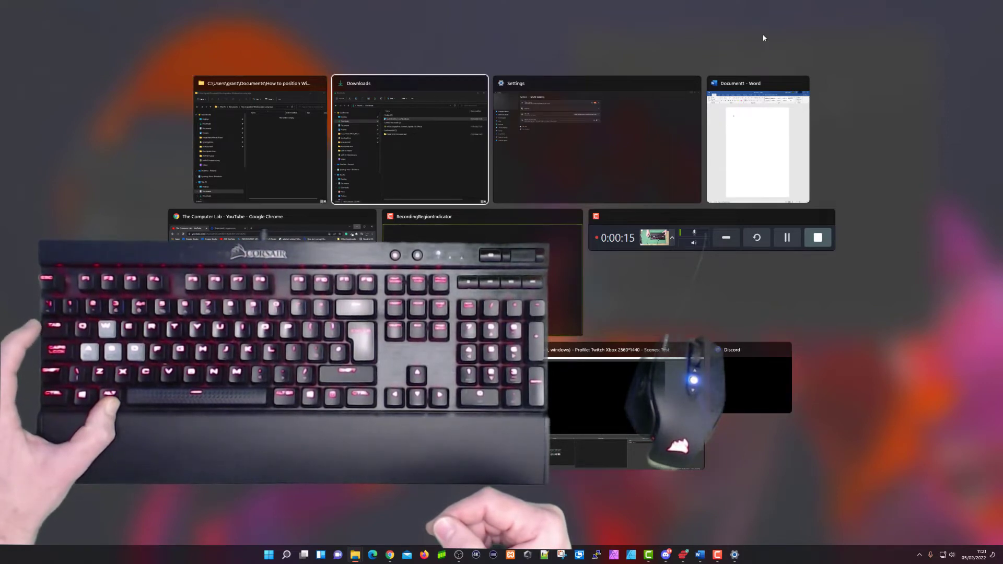
key("alt+Tab")
key("alt+Tab")
key("alt+Tab")
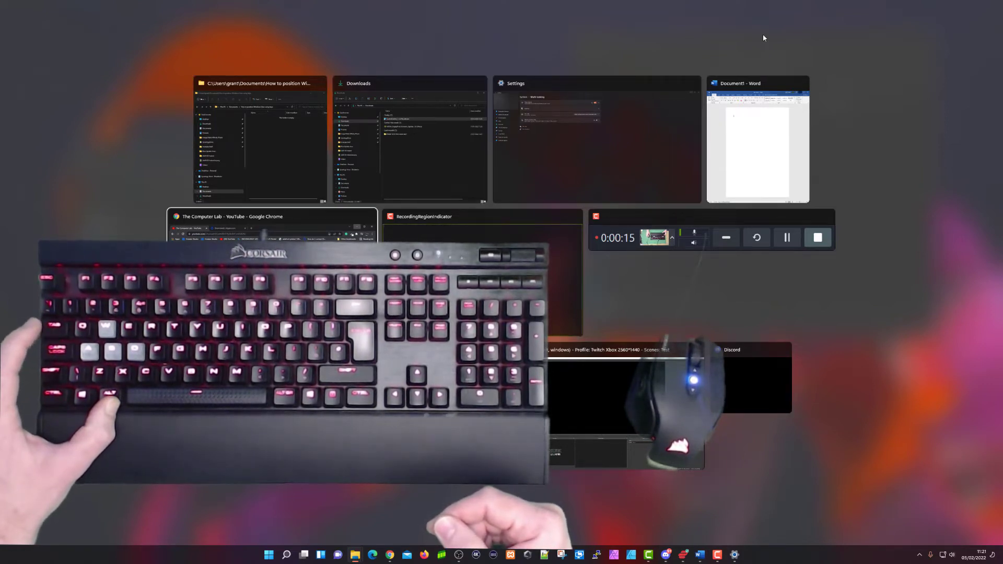
key("alt+Tab")
key("alt+Tab")
key("alt+Tab")
key("alt+Tab")
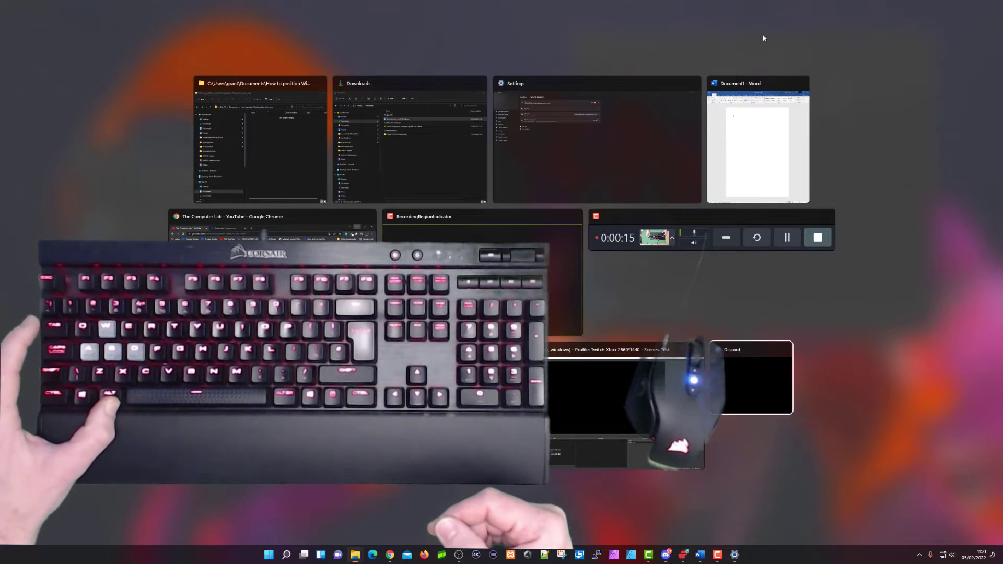
key("alt+Tab")
key("alt+Tab")
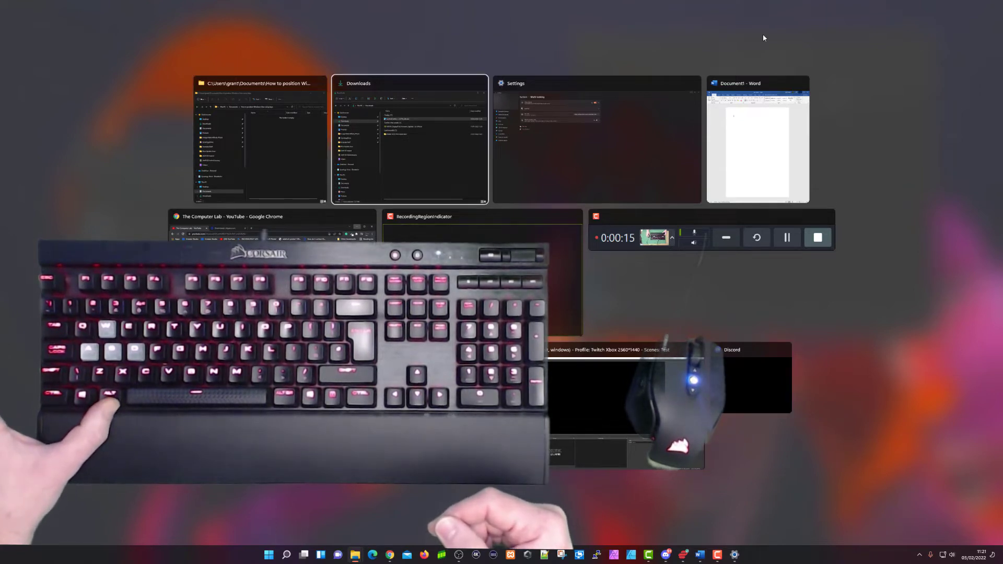
key("Down")
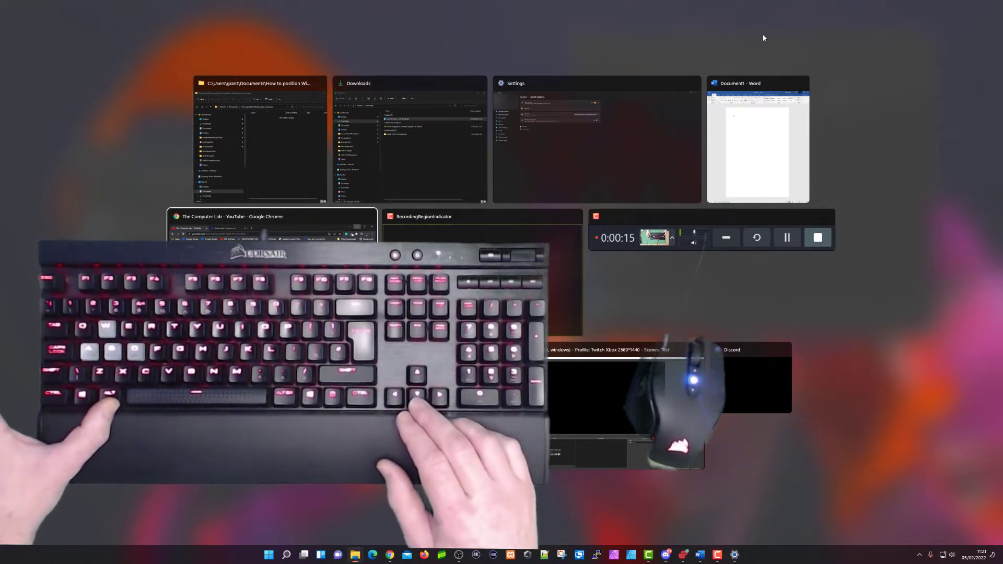
key("Up")
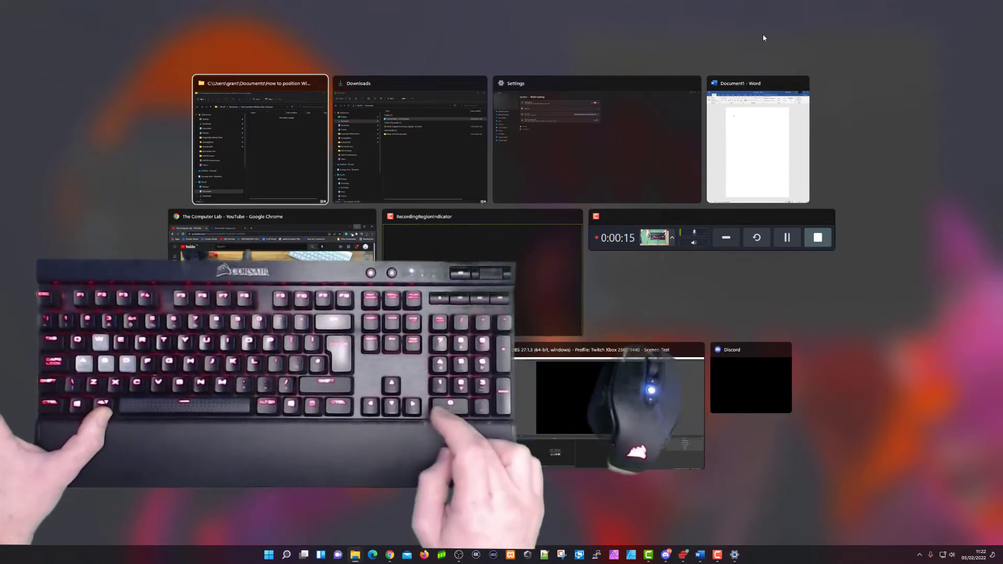
key("Right")
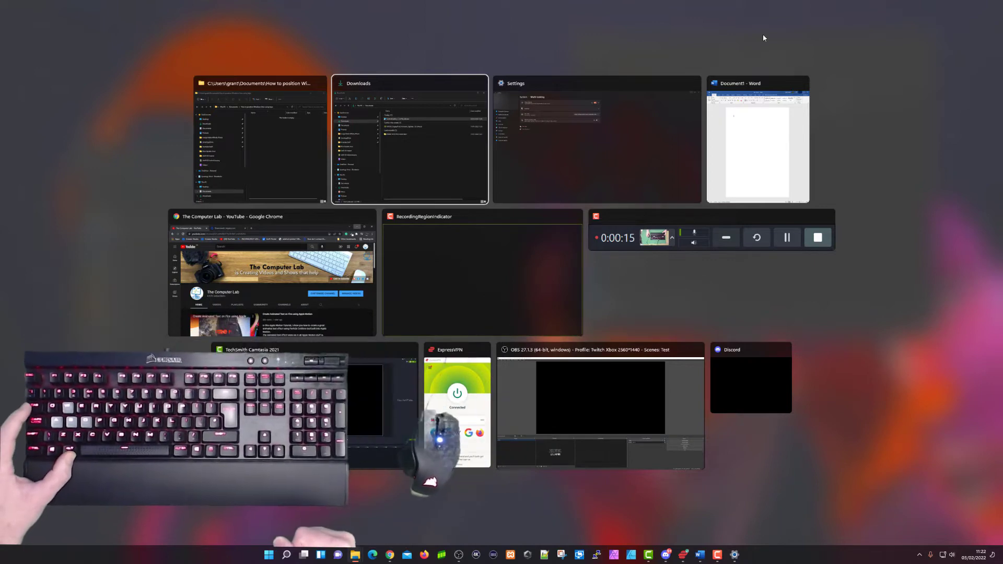
key("Return")
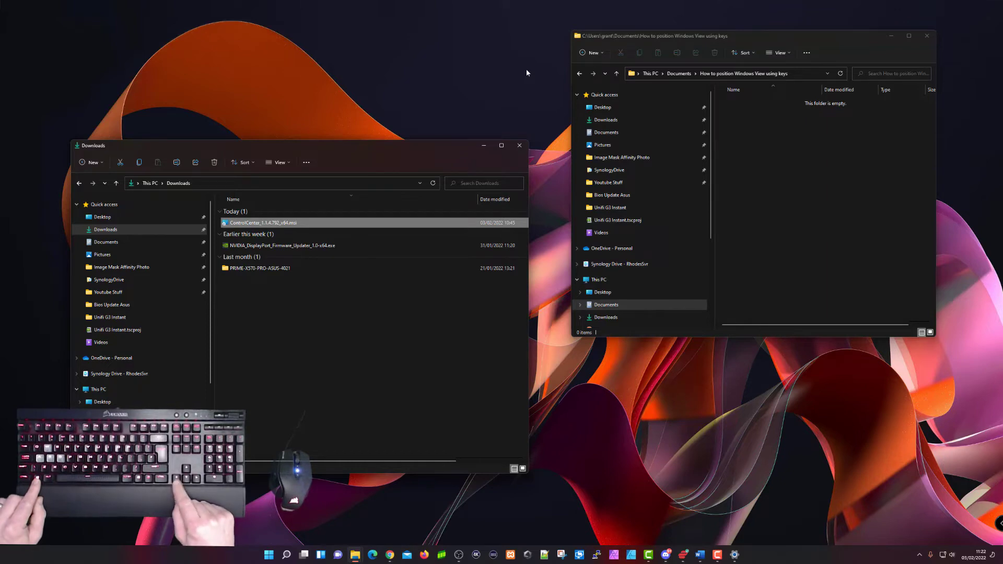
Step: Move Downloads with Win+arrows through left half, top-left, top-right, right half, then restore it
key("super+Left")
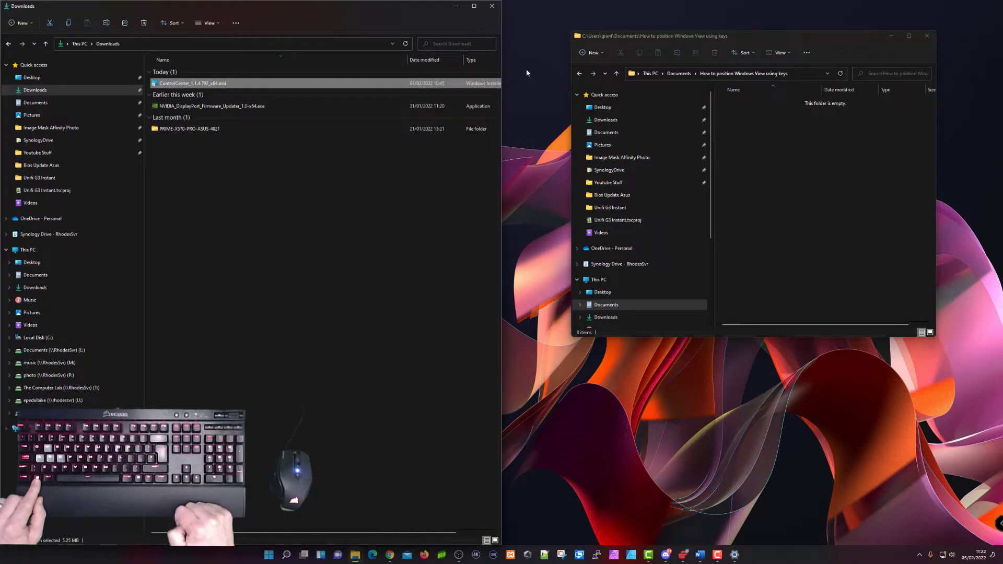
key("super+Up")
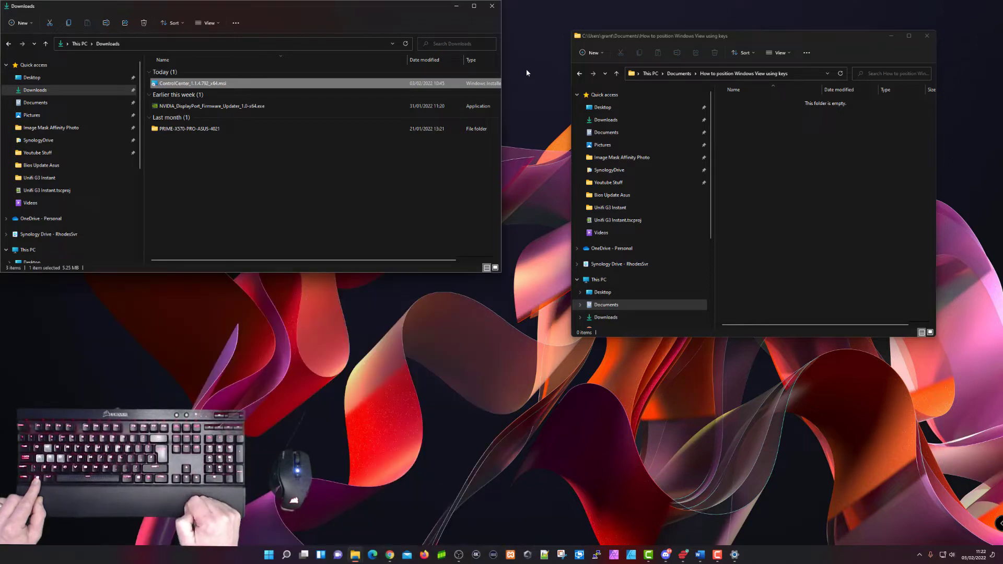
key("super+Right")
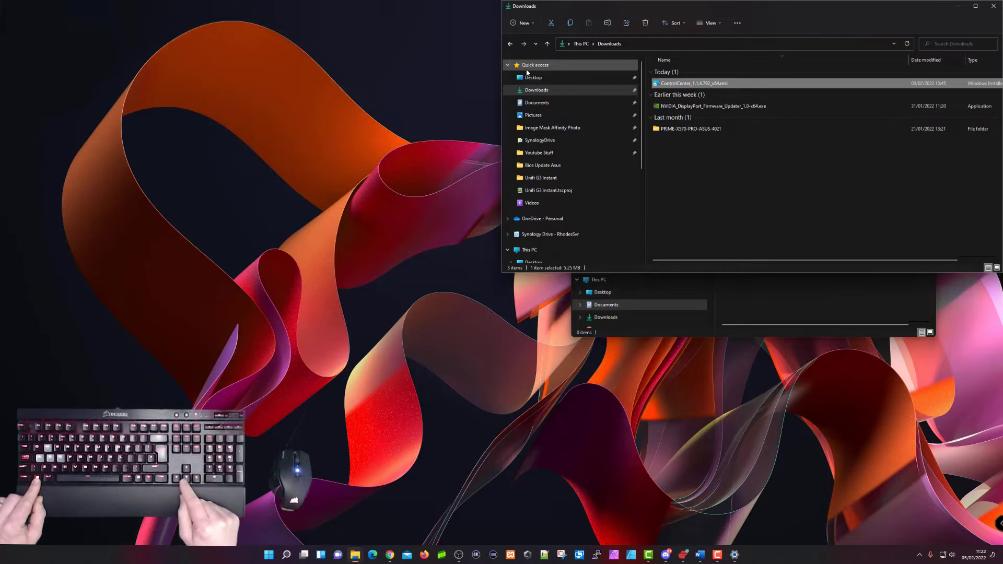
key("super+Down")
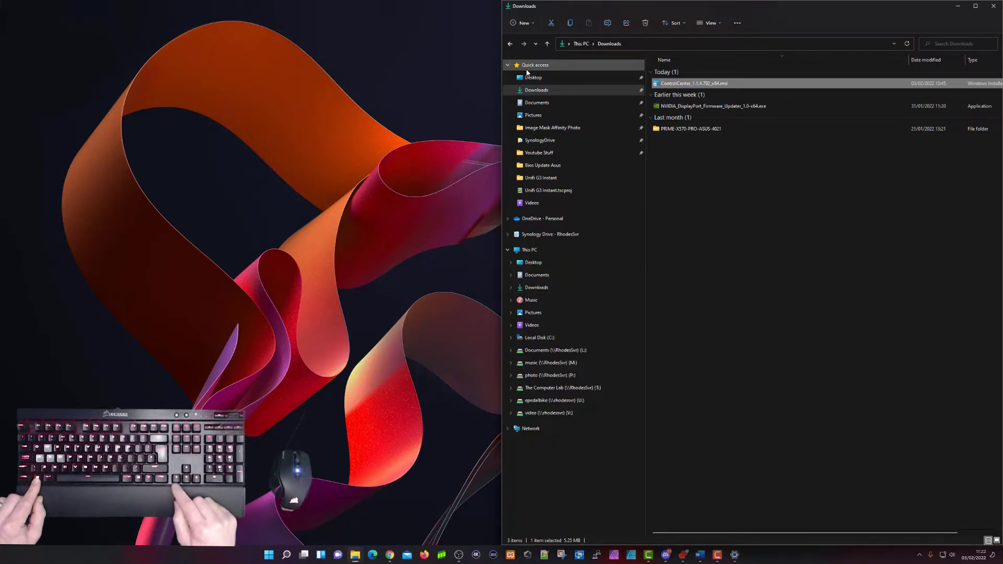
key("super+Down")
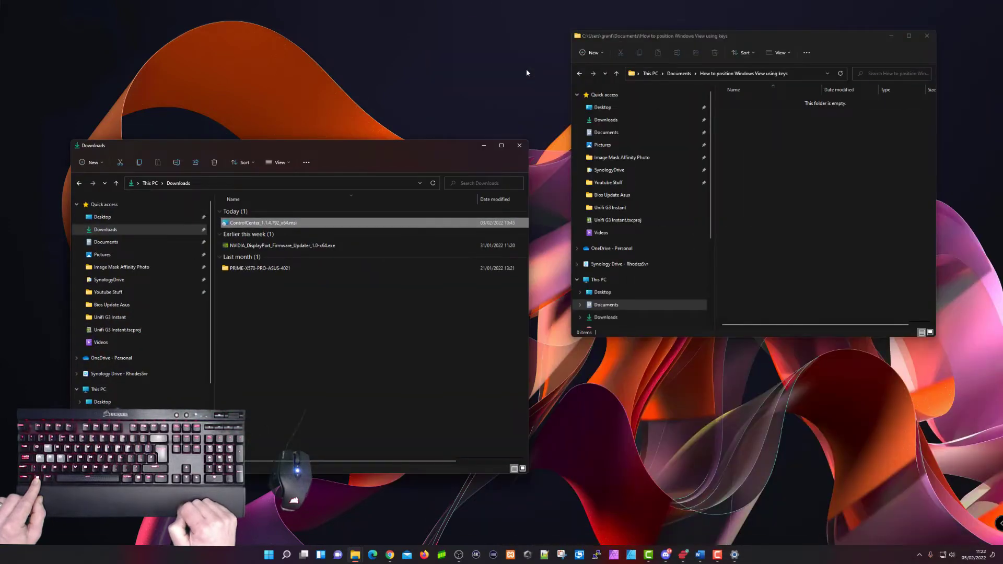
Step: Snap Downloads left, right, then back left so Snap Assist offers windows for the right
key("super+Left")
key("super+Right")
key("super+Right")
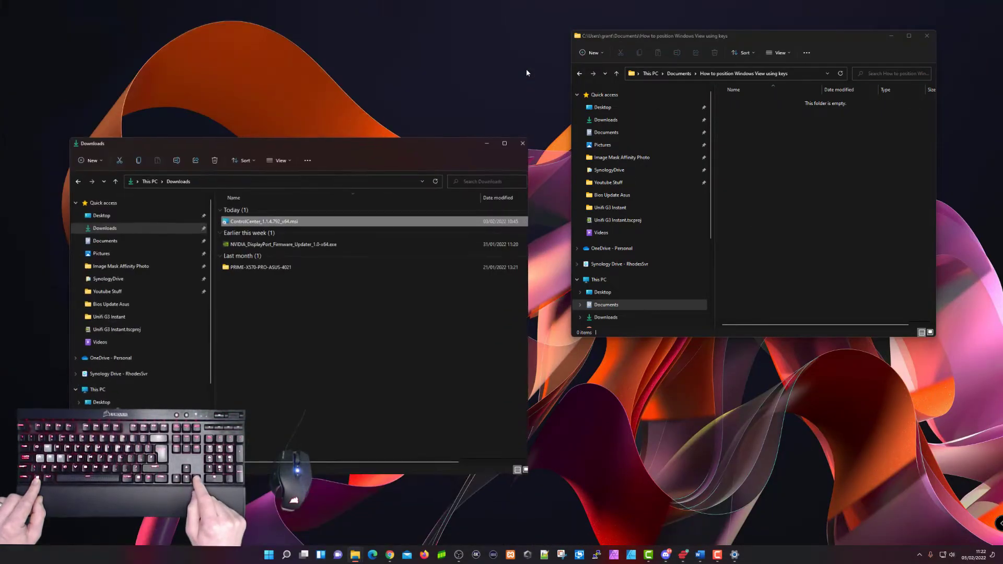
key("super+Left")
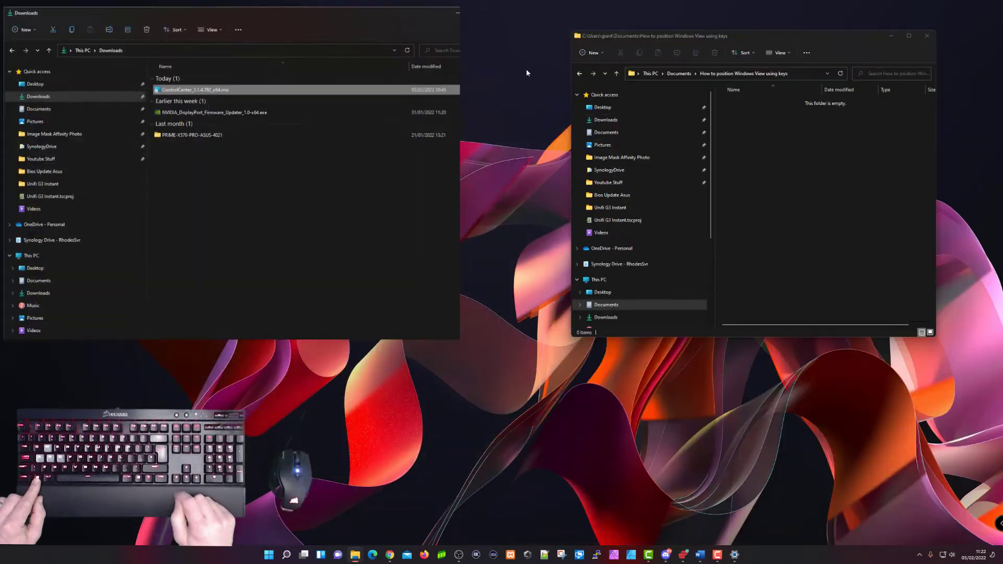
key("super+Left")
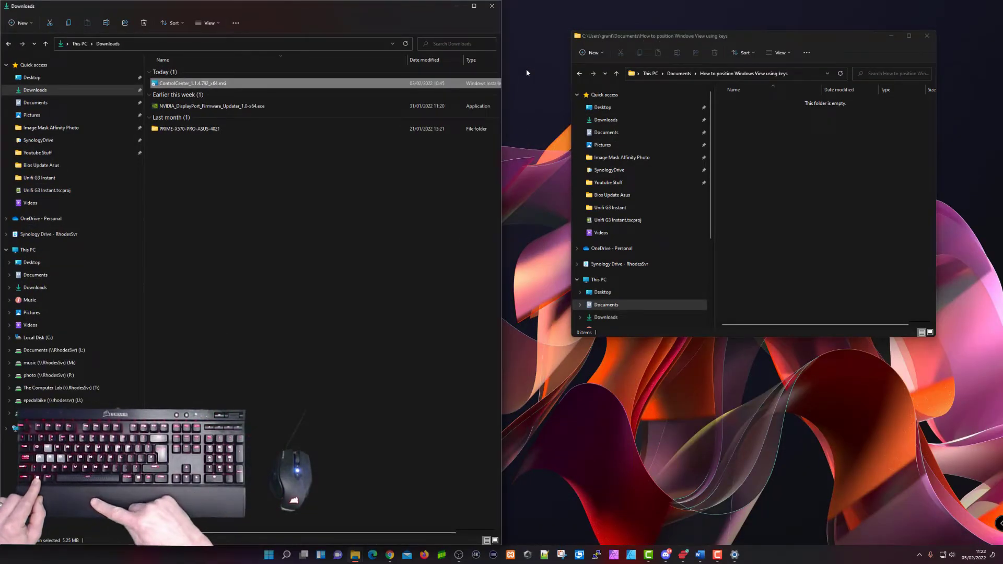
key("super+Left")
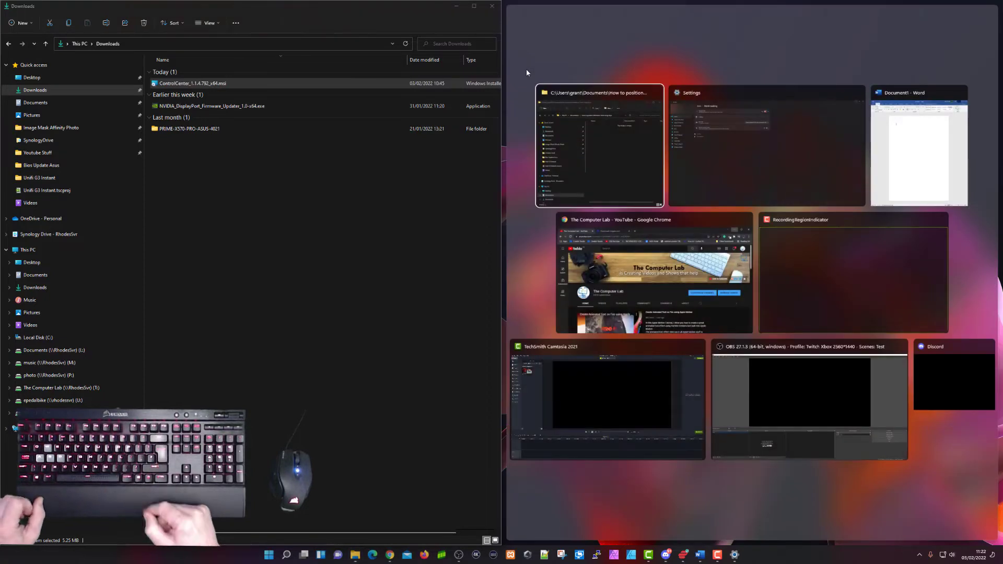
Step: Arrow to Word in Snap Assist to fill the right half, then minimize Word
key("Right")
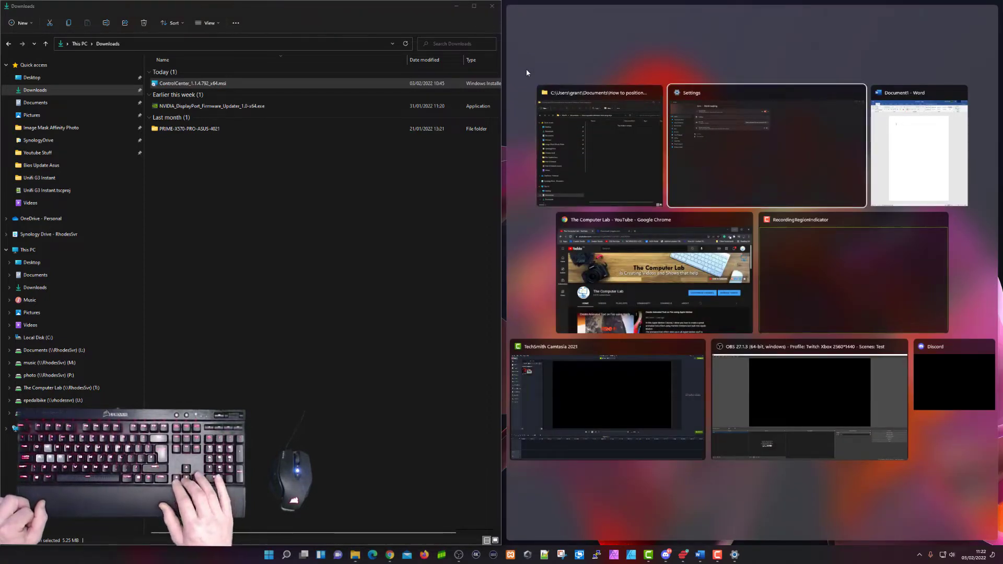
key("Down")
key("Up")
key("Up")
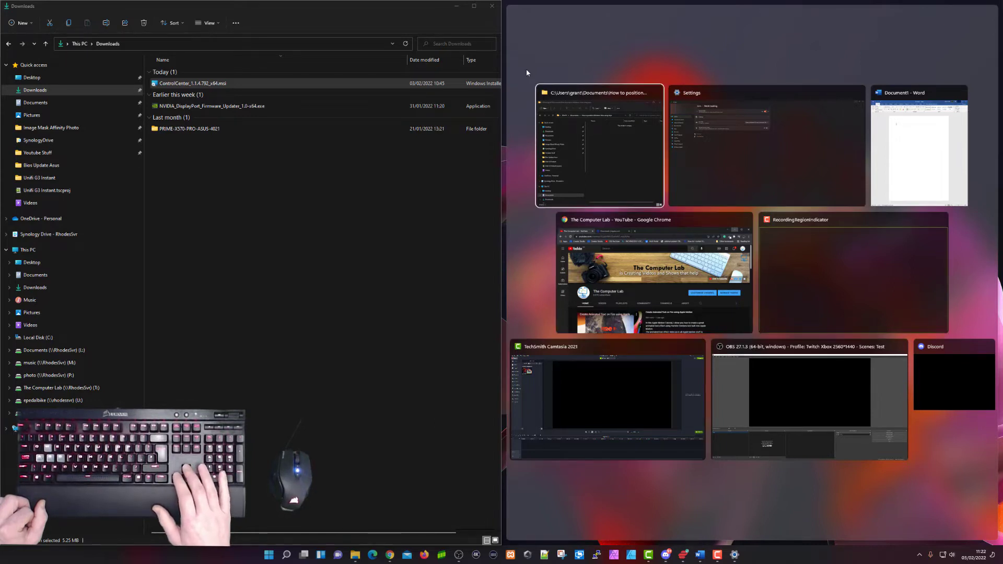
key("Down")
key("Down")
key("Right")
key("Up")
key("Up")
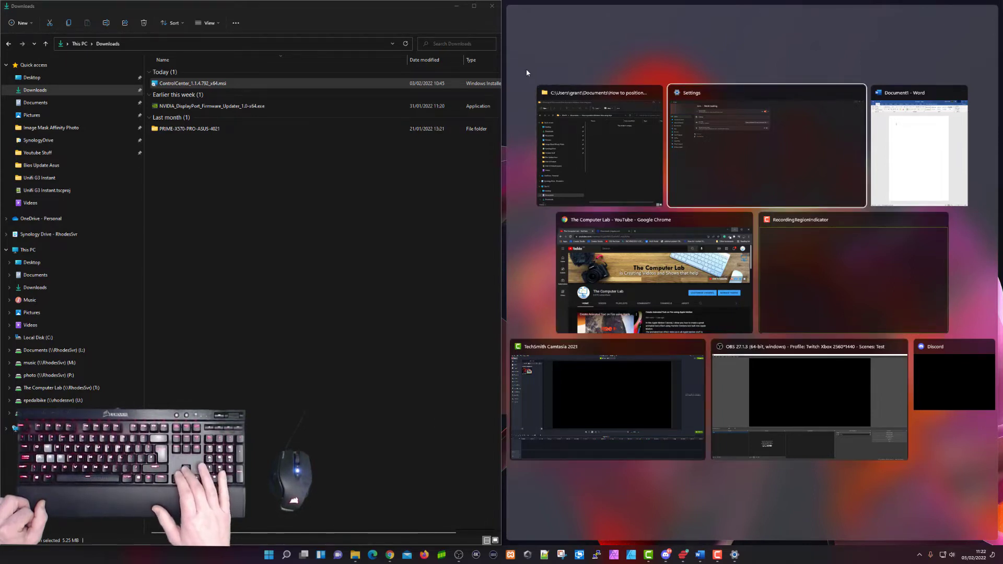
key("Right")
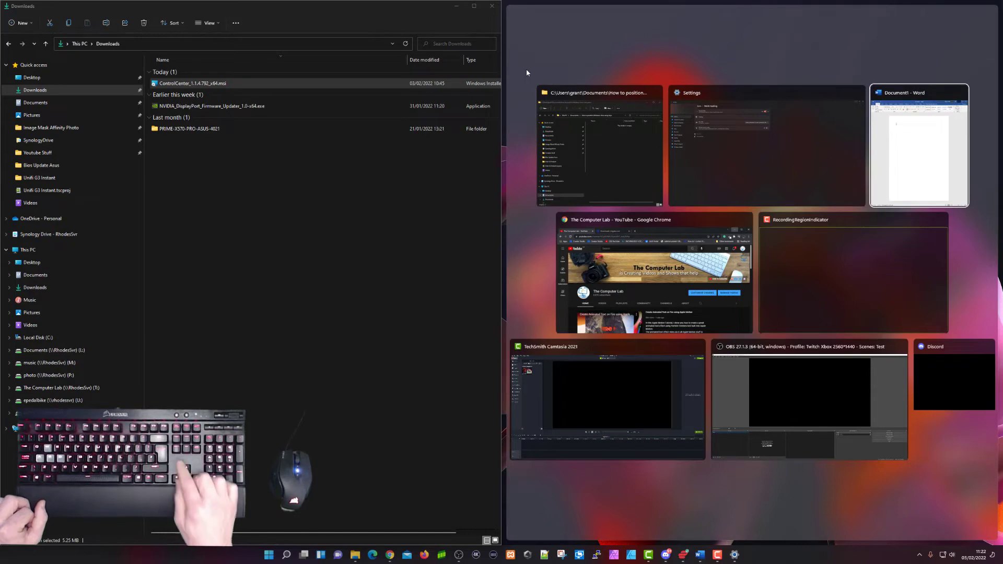
key("Return")
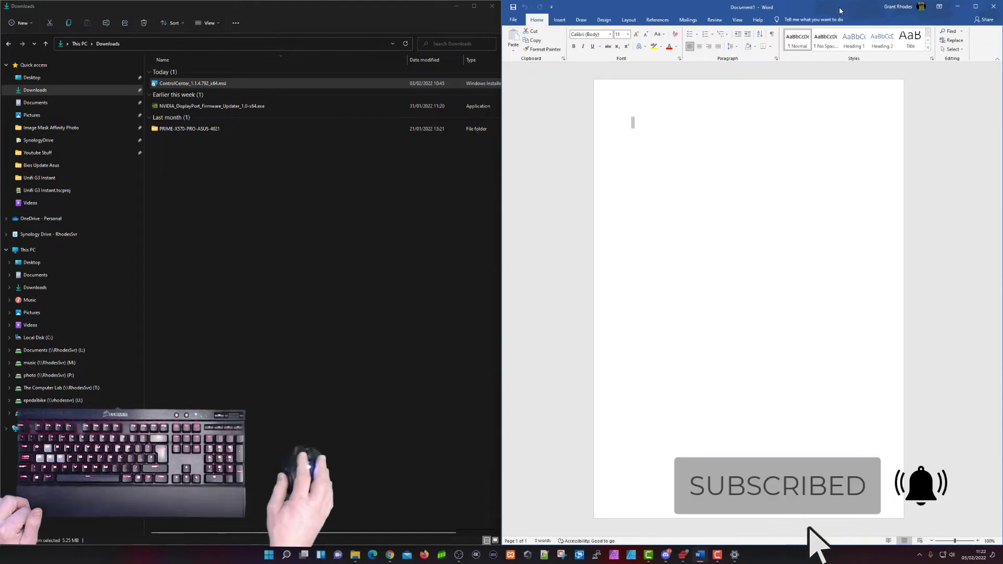
left_click(963, 7)
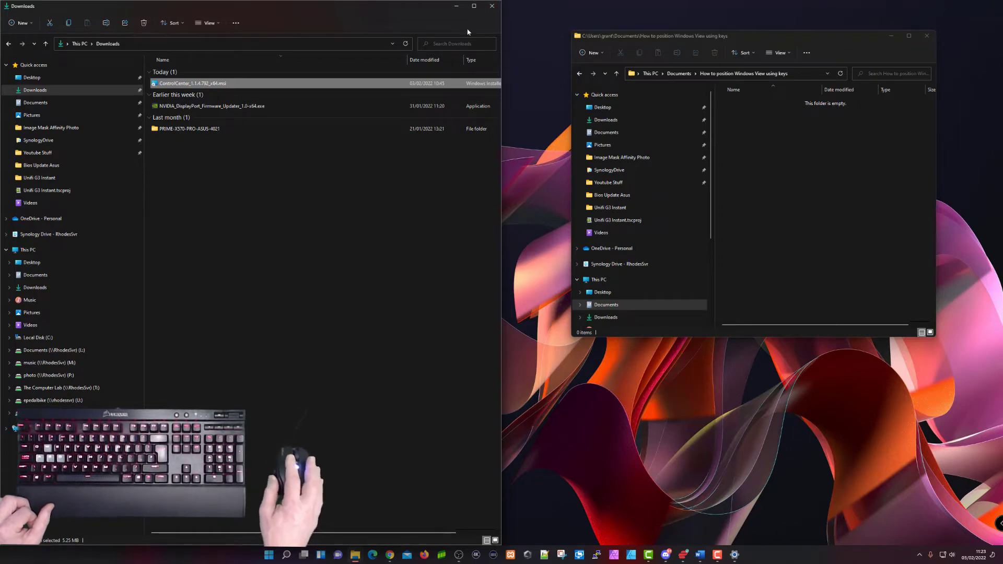
Step: Maximize Downloads to full screen, then restore it to a floating window
left_click(474, 6)
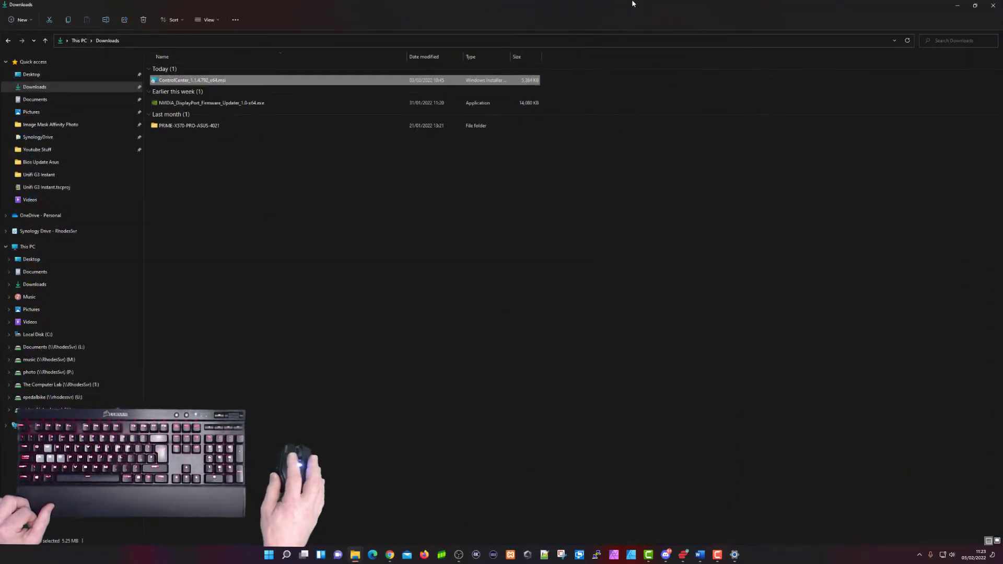
left_click(975, 7)
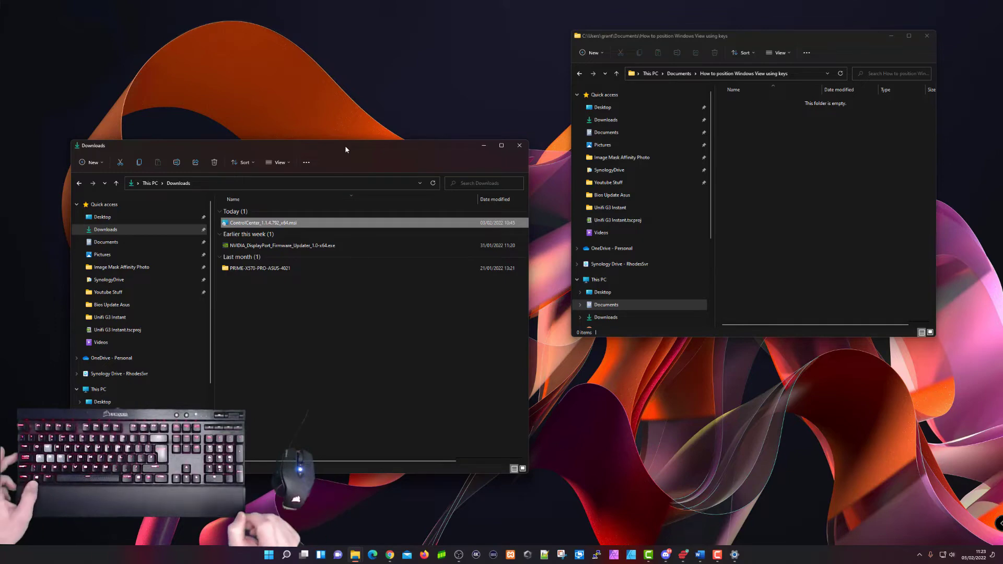
Step: Alt+Tab back to Downloads, then snap it top-left with Win+Left and Win+Up
key("alt+Tab")
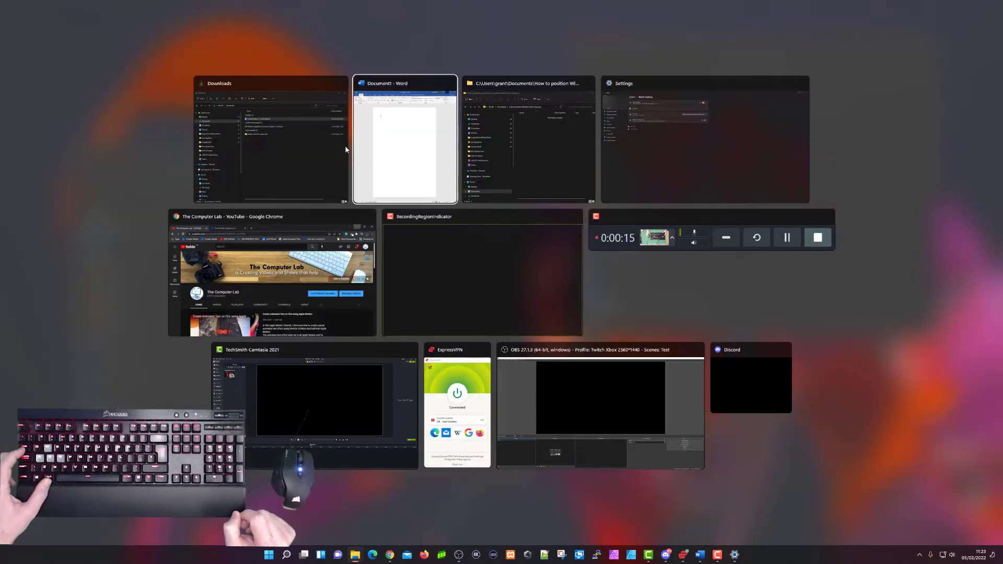
key("alt+Tab")
key("alt+Tab")
key("alt+Tab")
key("alt+Tab")
key("alt+Tab")
key("alt+Tab")
key("alt+Tab")
key("alt+Tab")
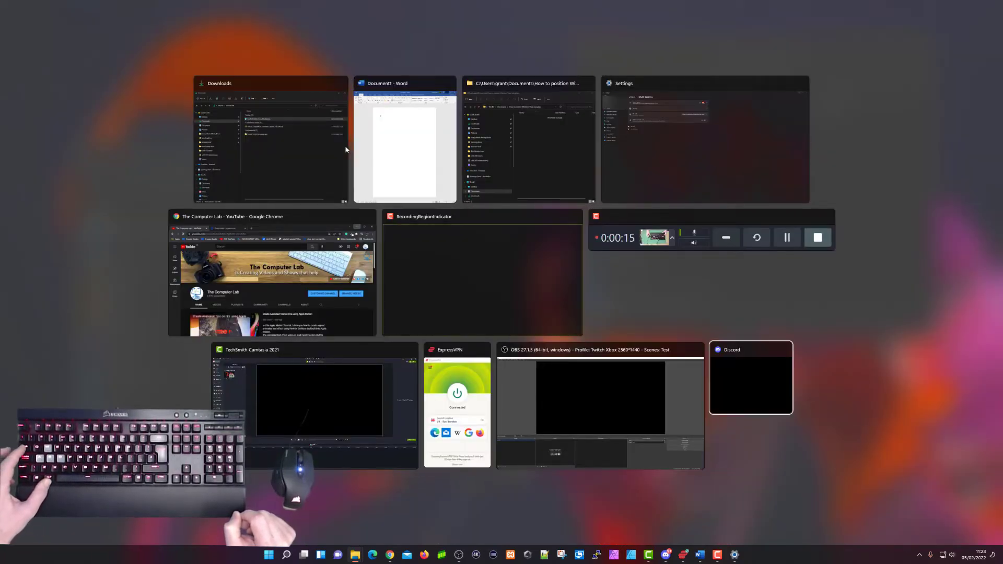
key("alt+Tab")
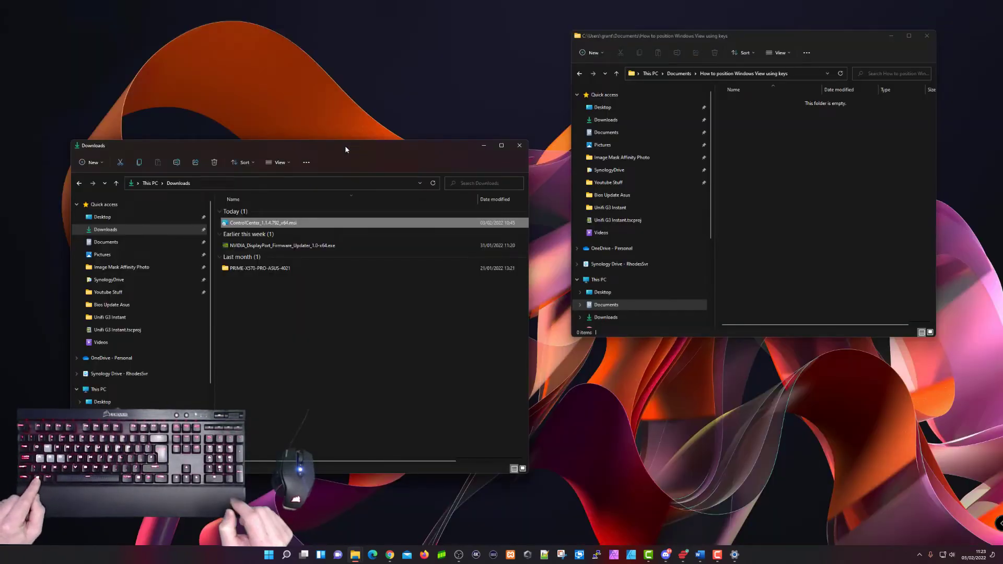
key("super+Left")
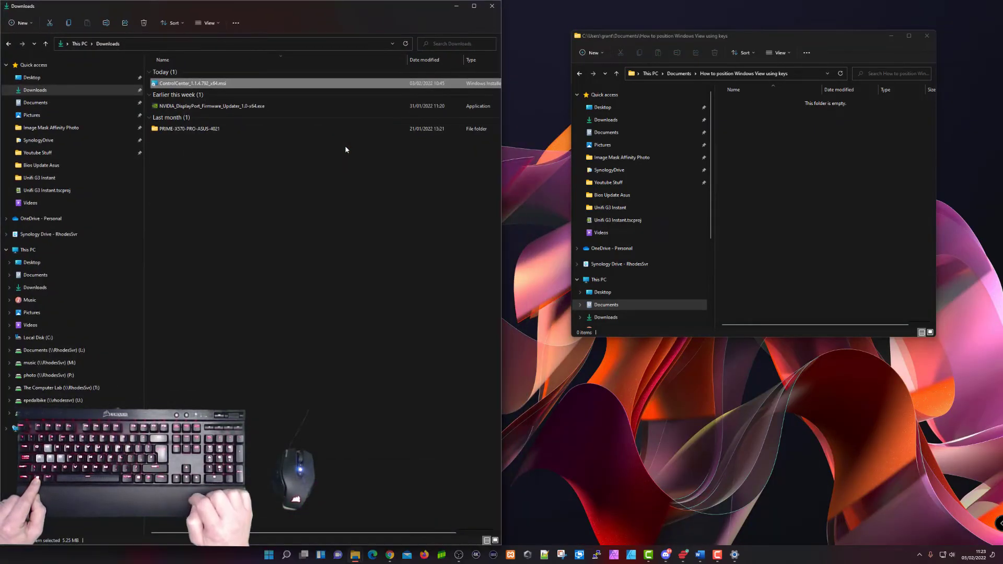
key("super+Up")
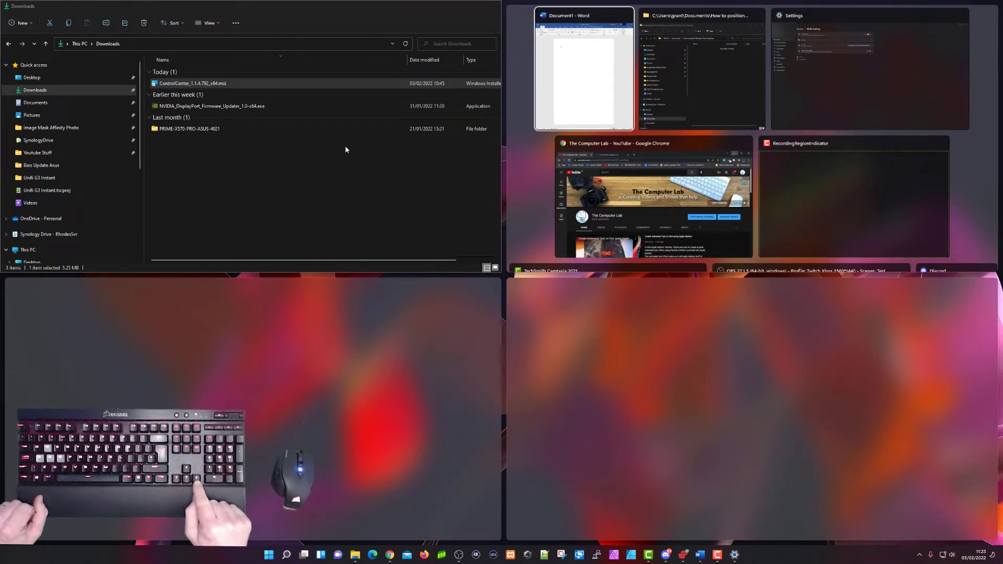
Step: Put the empty folder window in the top-right quarter and Chrome in the bottom-left
key("Right")
key("Return")
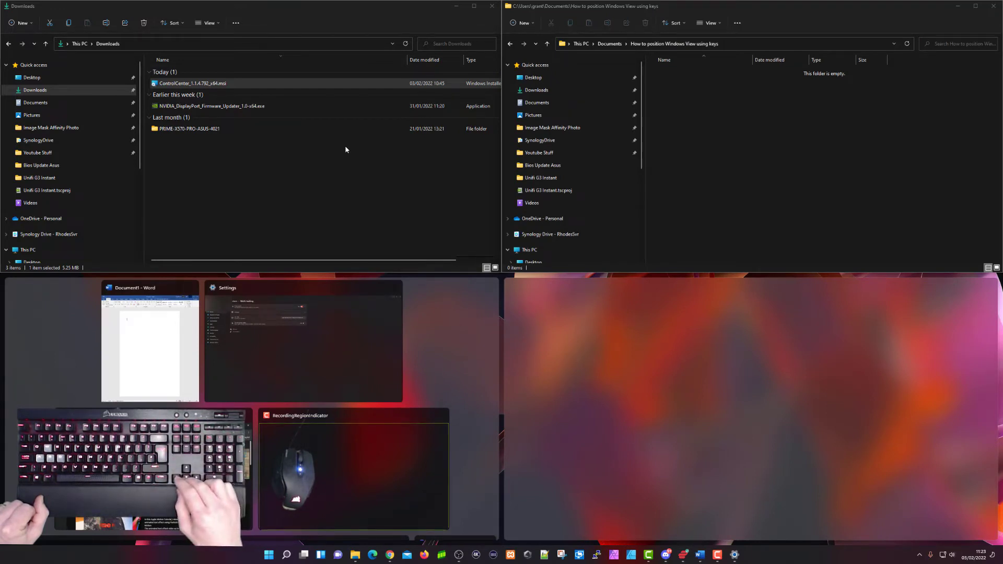
key("Up")
key("Down")
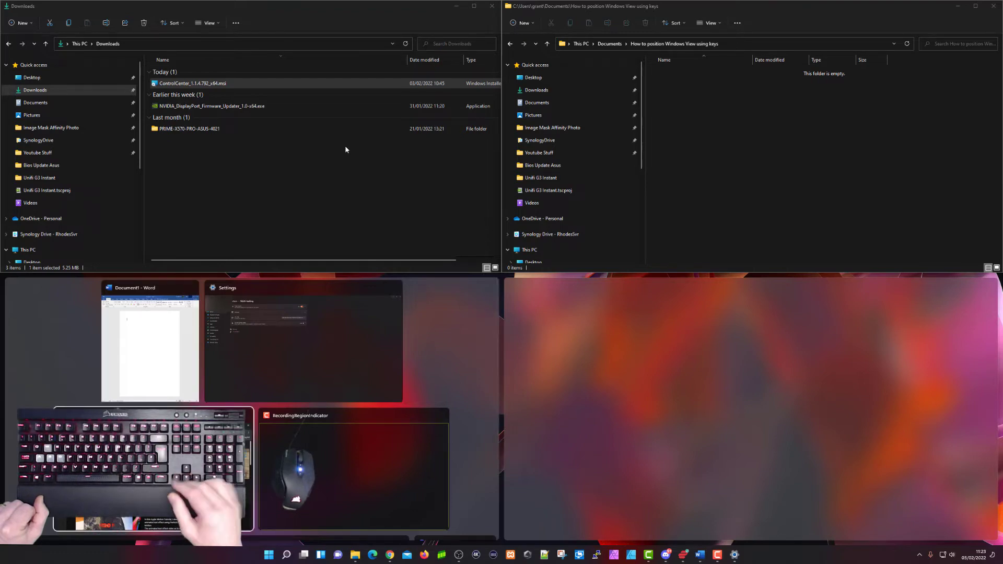
key("Return")
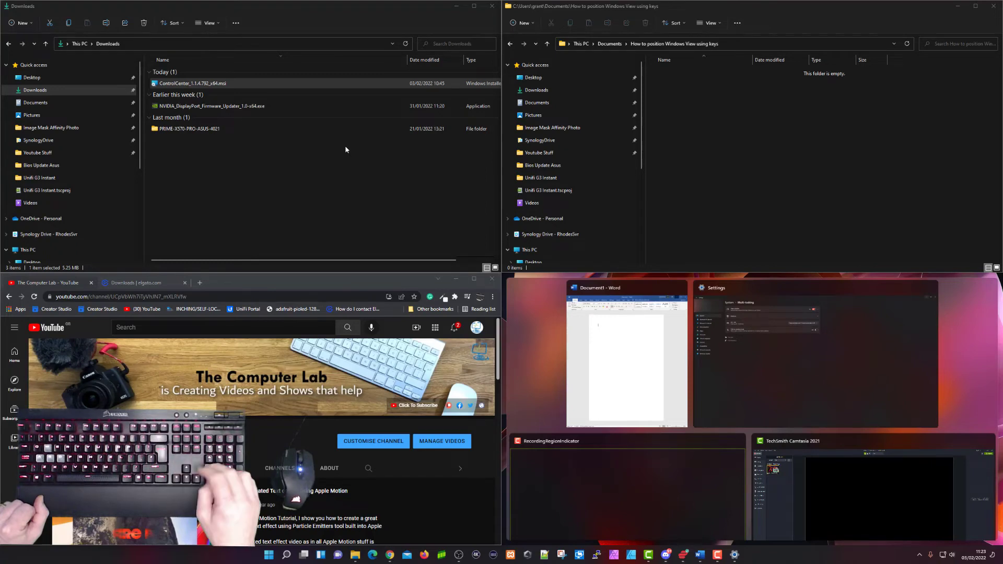
Step: Pick the Word document from the remaining thumbnails for the bottom-right quarter
key("Down")
key("Down")
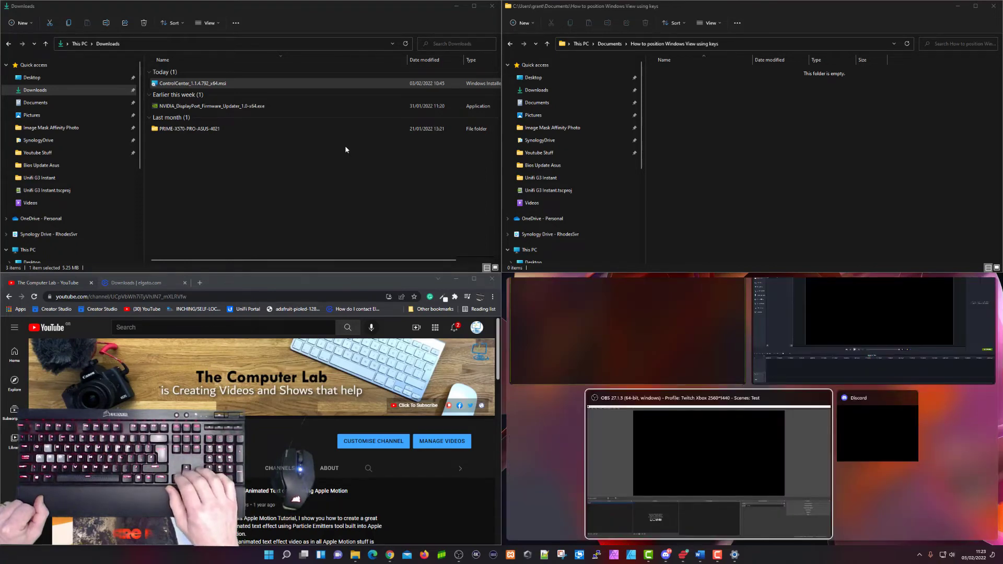
key("Up")
key("Right")
key("Down")
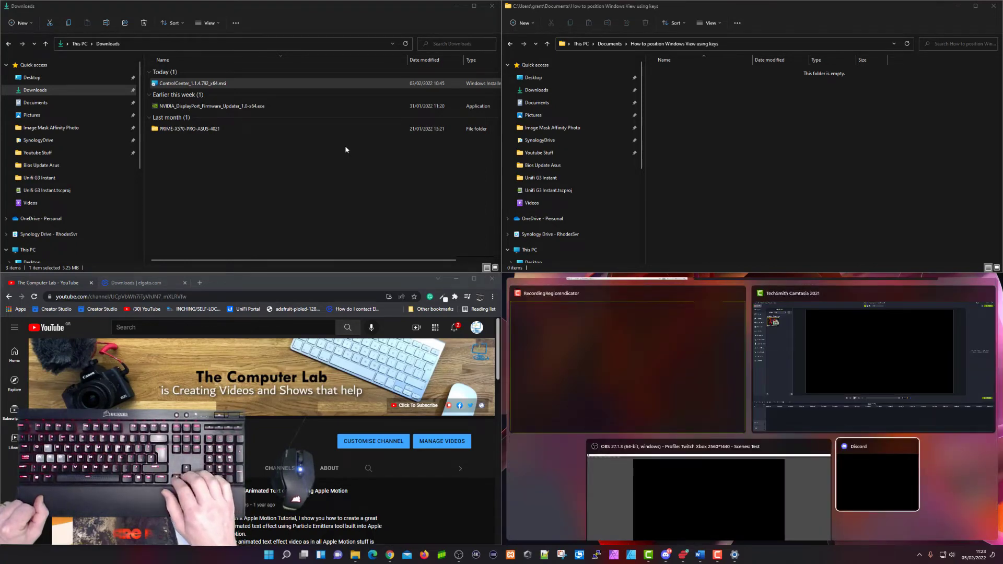
key("Up")
key("Up")
key("Left")
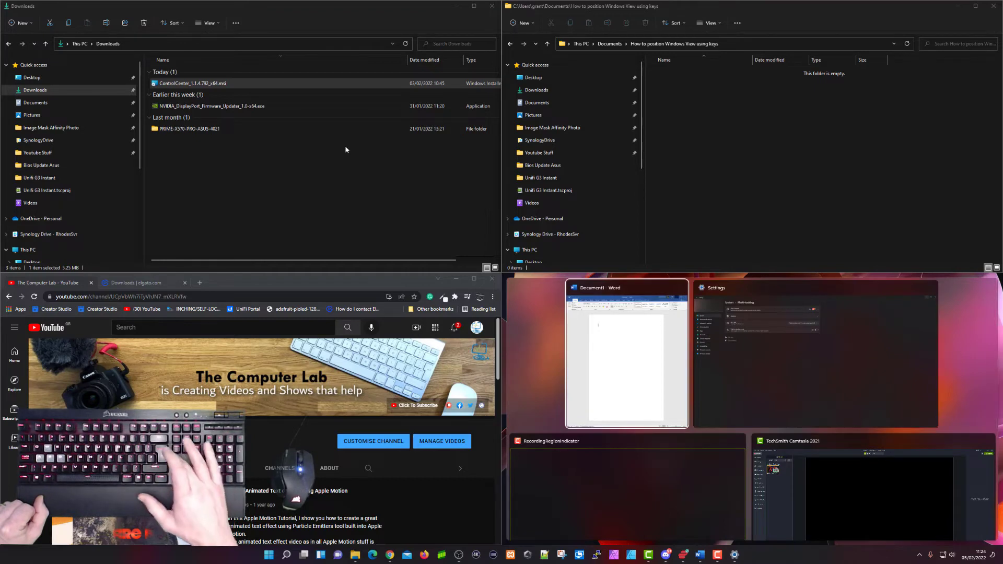
key("Return")
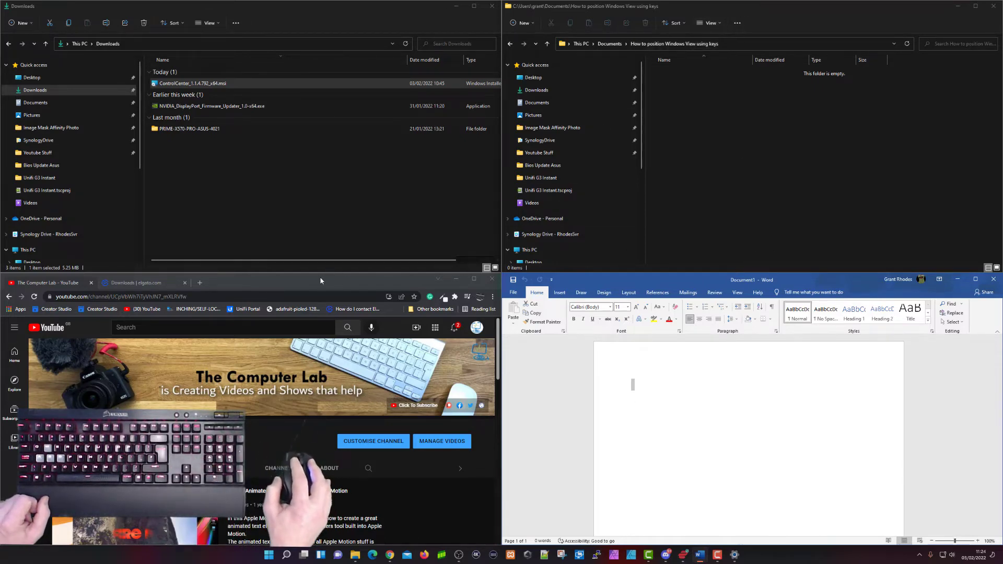
left_click(332, 283)
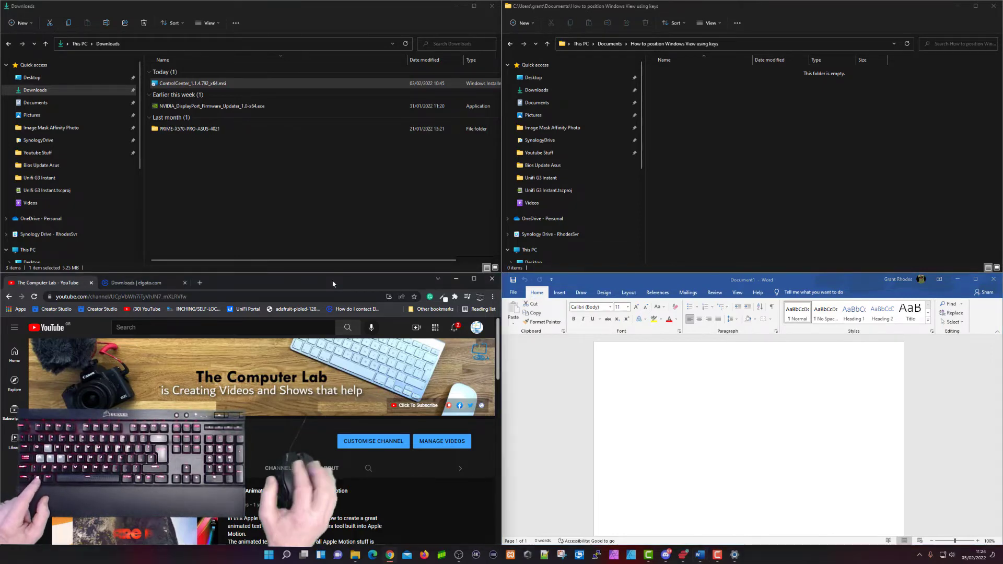
key("super+Up")
key("super+Up")
key("super+Up")
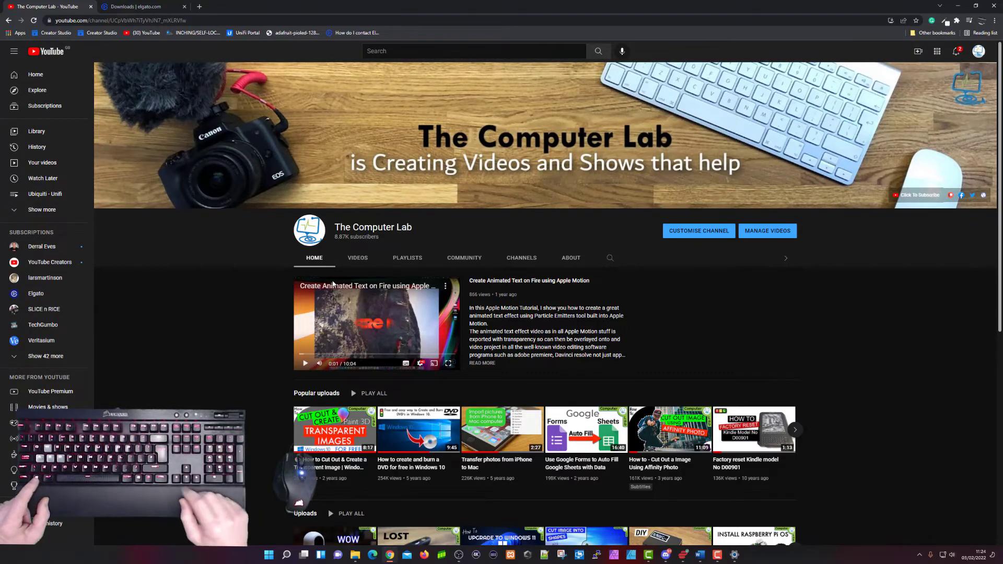
key("super+Left")
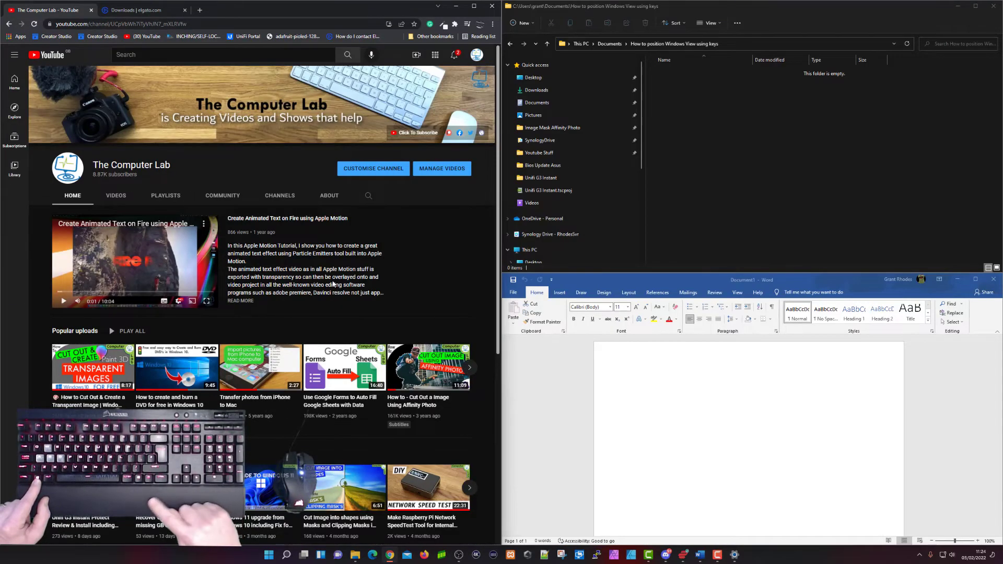
key("super+Down")
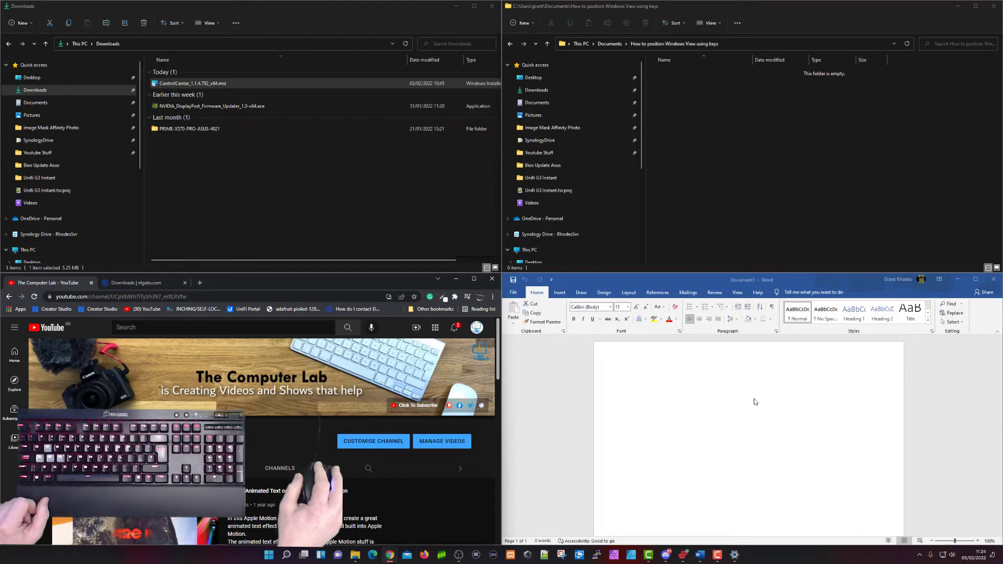
Step: Turn on Title bar window shake under System > Multitasking, then minimise Settings
left_click(736, 557)
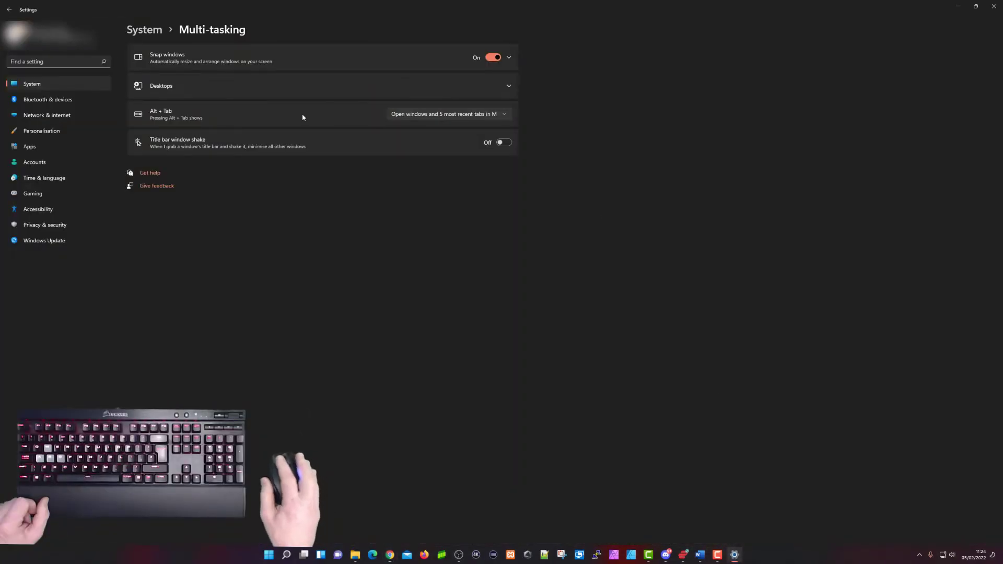
left_click(31, 83)
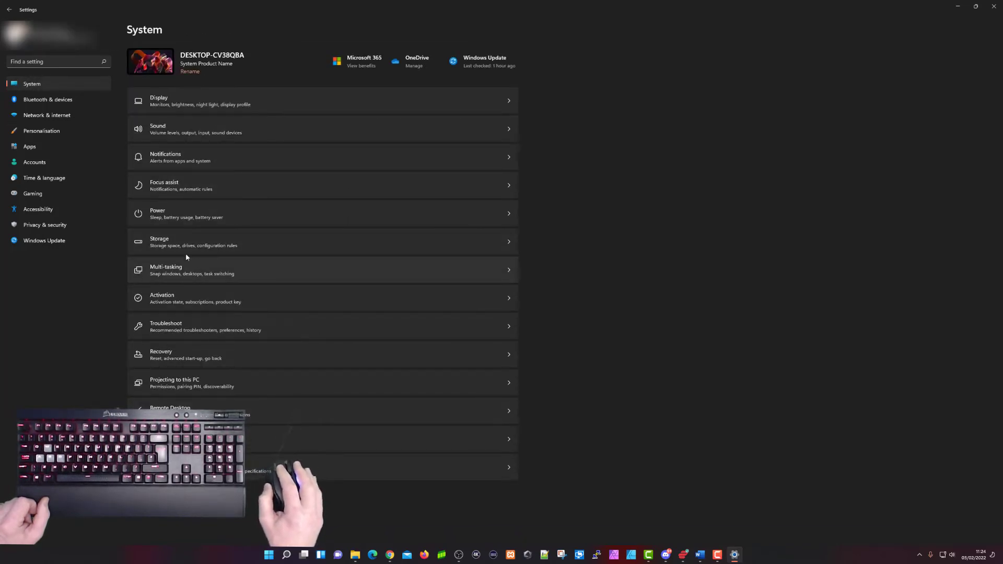
left_click(220, 273)
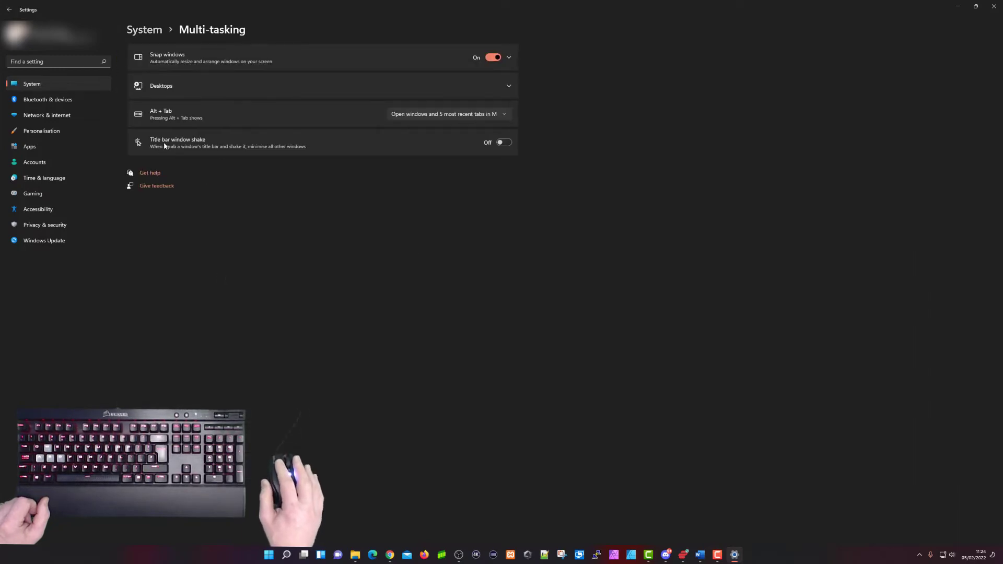
left_click(505, 143)
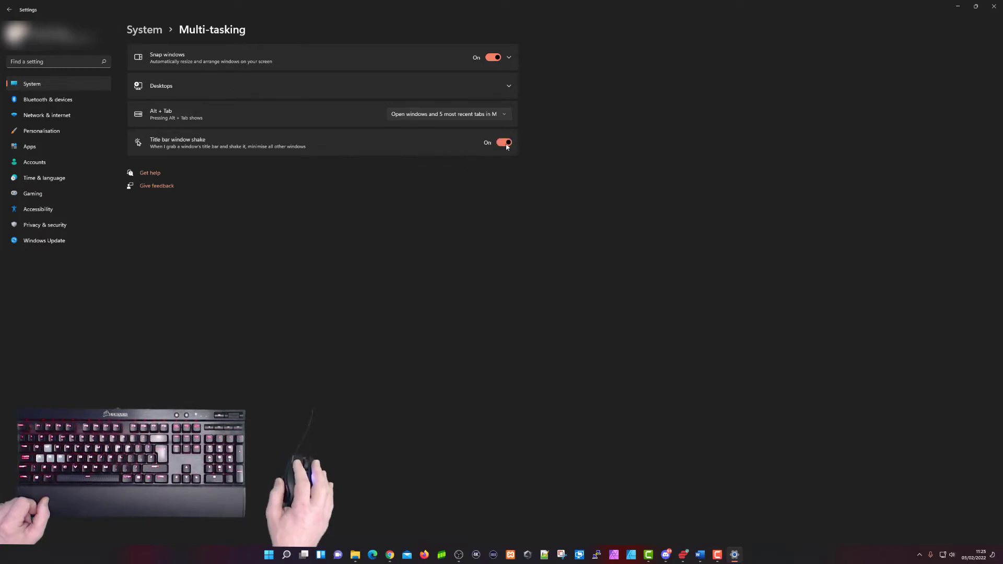
left_click(958, 6)
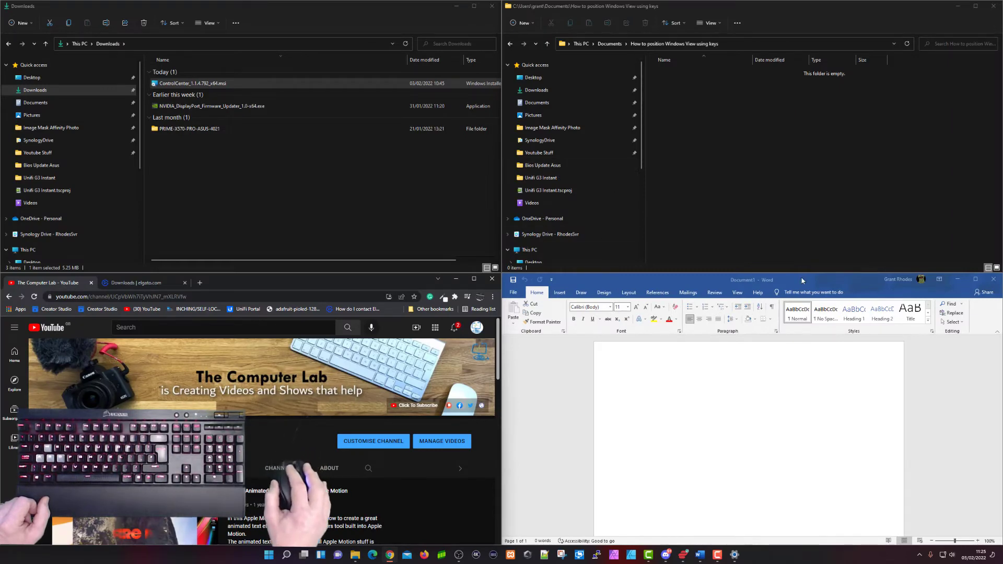
Step: Shake the Downloads window to minimise all other windows, then move it to the screen centre
left_click(256, 8)
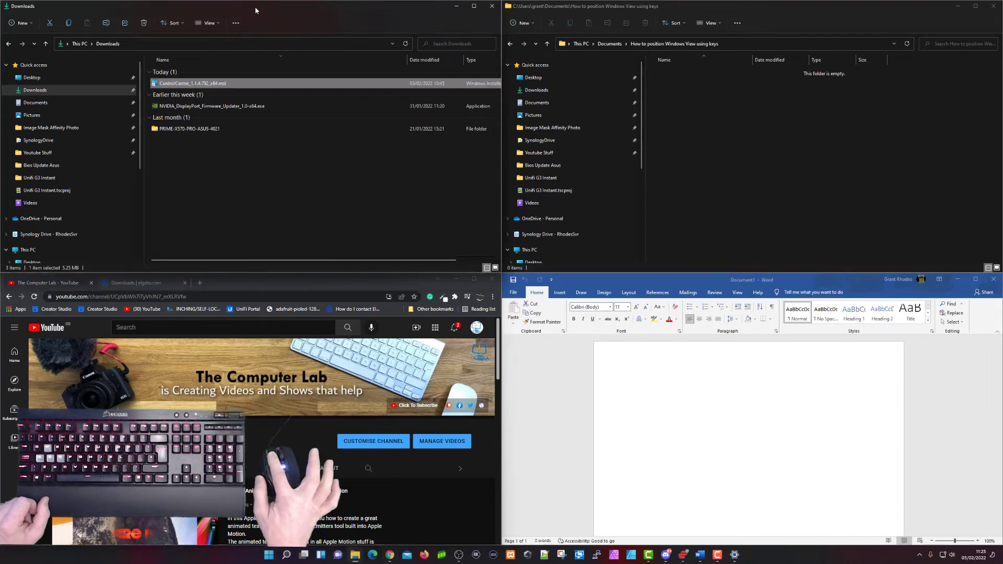
left_click_drag(256, 8, 561, 116)
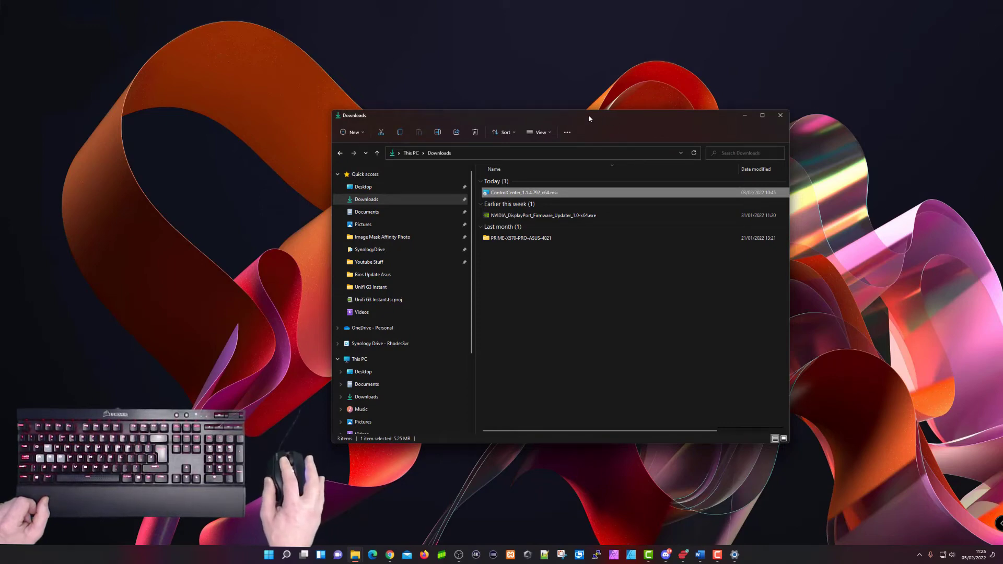
left_click_drag(589, 116, 560, 119)
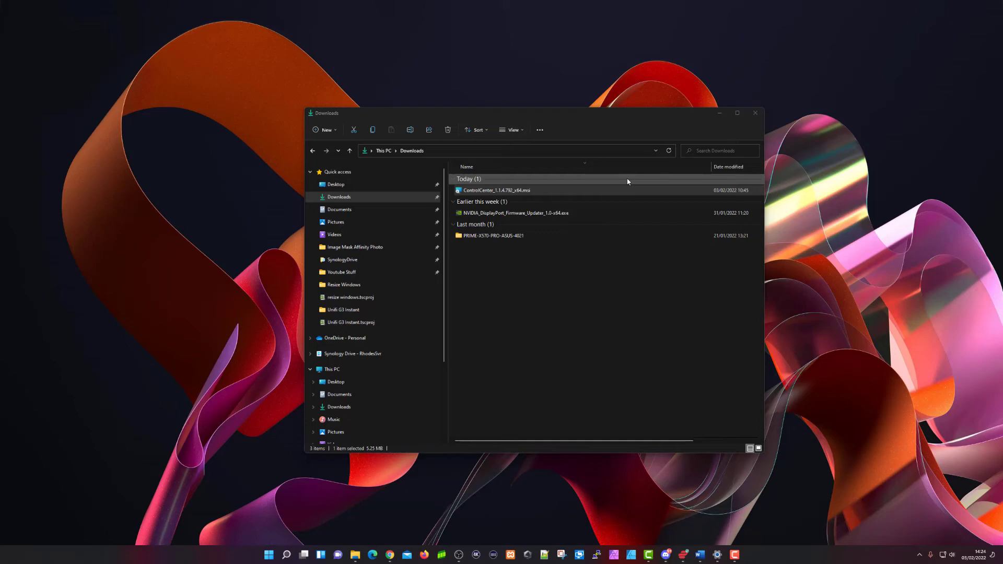
Step: Maximise and restore the Downloads window, then bring up its snap layout choices
left_click(737, 114)
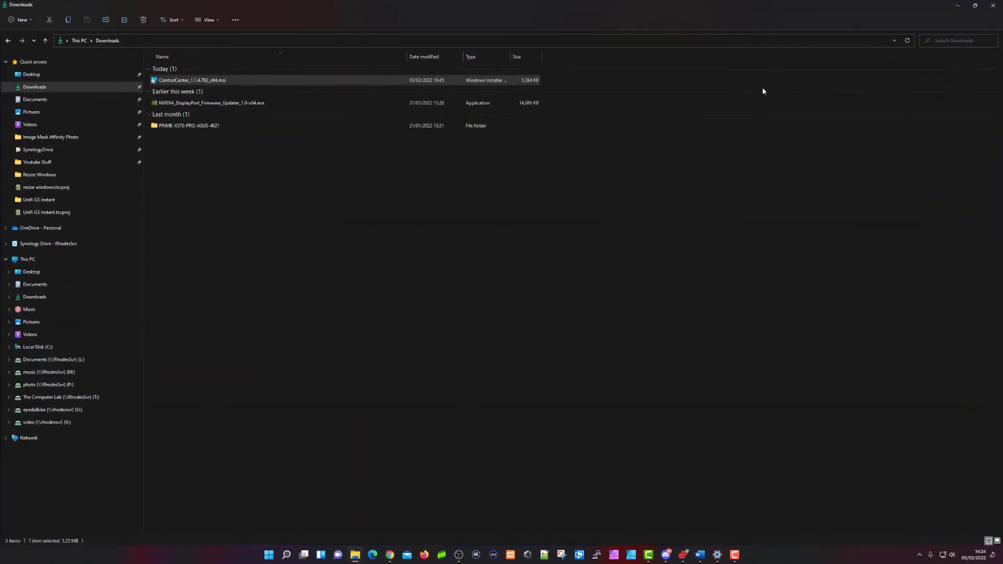
left_click(973, 9)
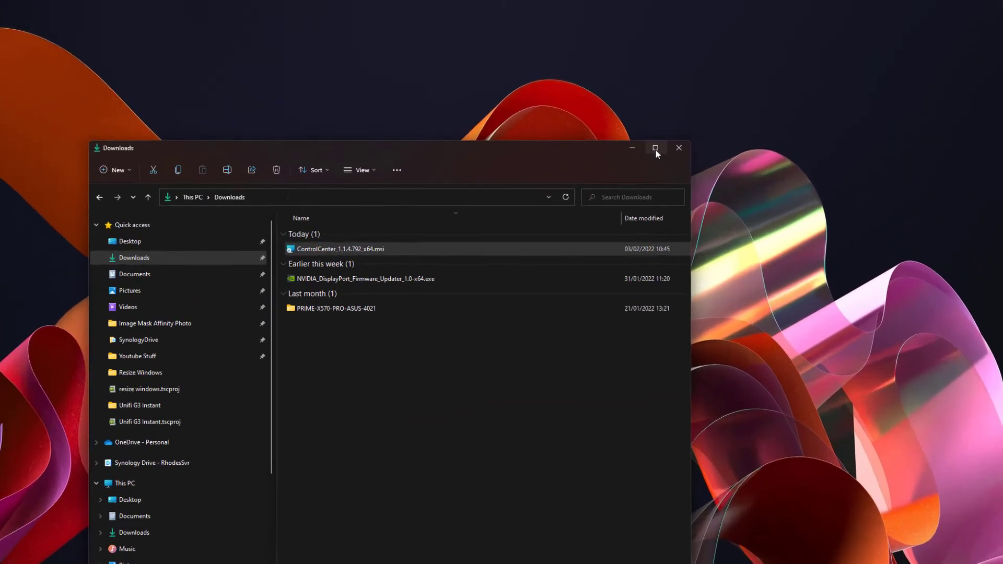
mouse_move(737, 114)
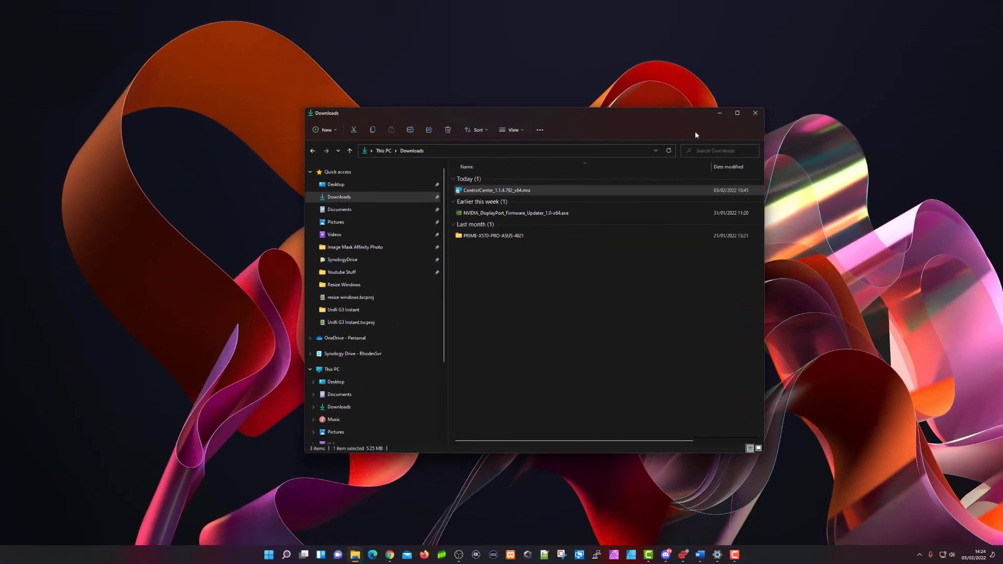
mouse_move(738, 116)
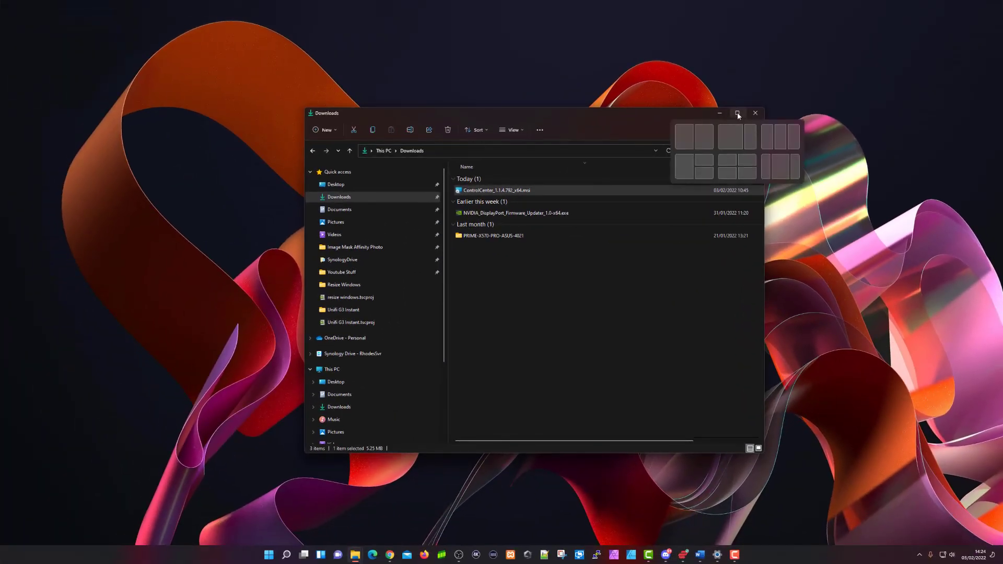
Step: Snap Downloads right and Chrome left, adjust the divider, then put Chrome in the top-left quarter
left_click(750, 139)
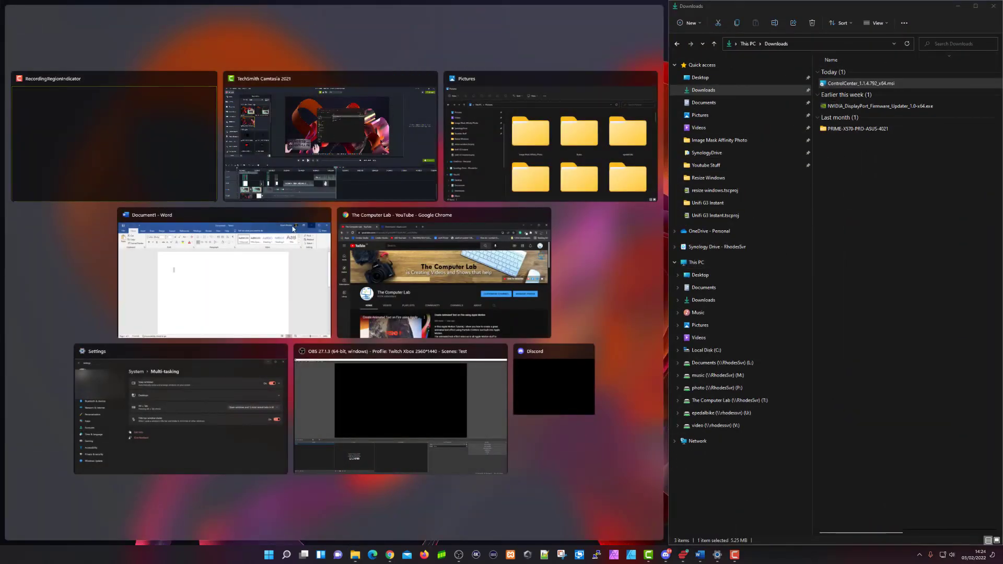
left_click(449, 235)
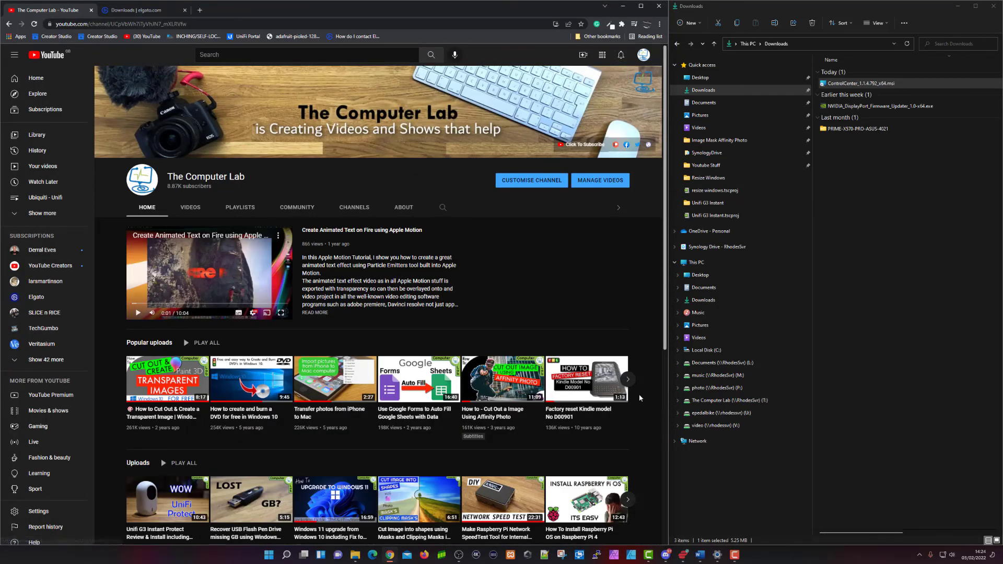
mouse_move(667, 373)
left_mouse_down()
mouse_move(573, 376)
mouse_move(666, 381)
left_mouse_up()
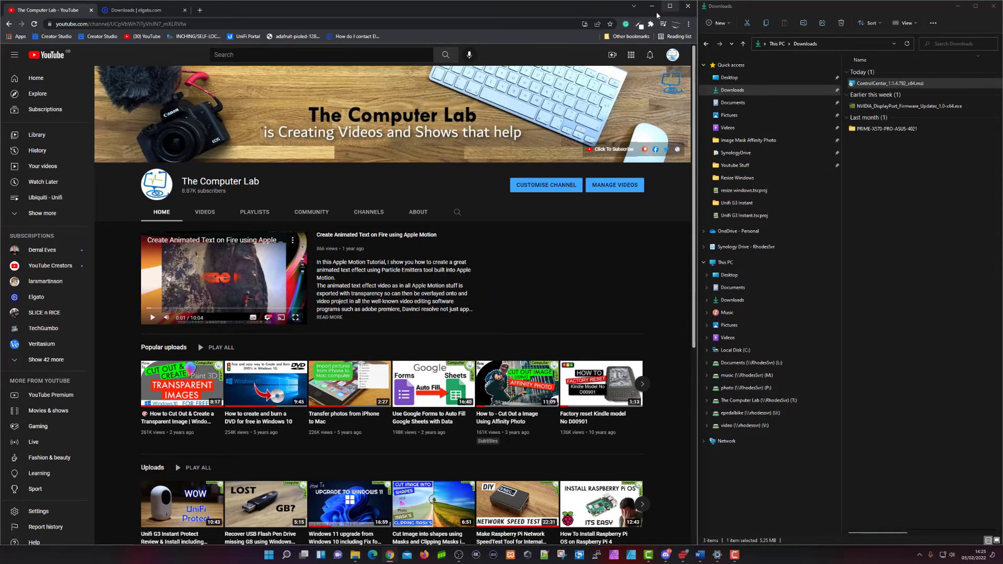
mouse_move(670, 7)
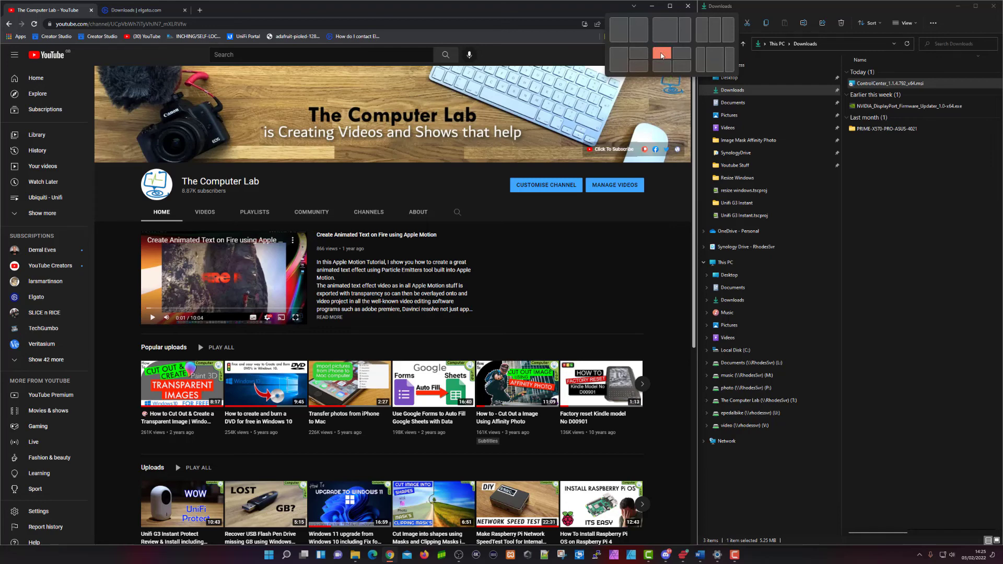
left_click(662, 55)
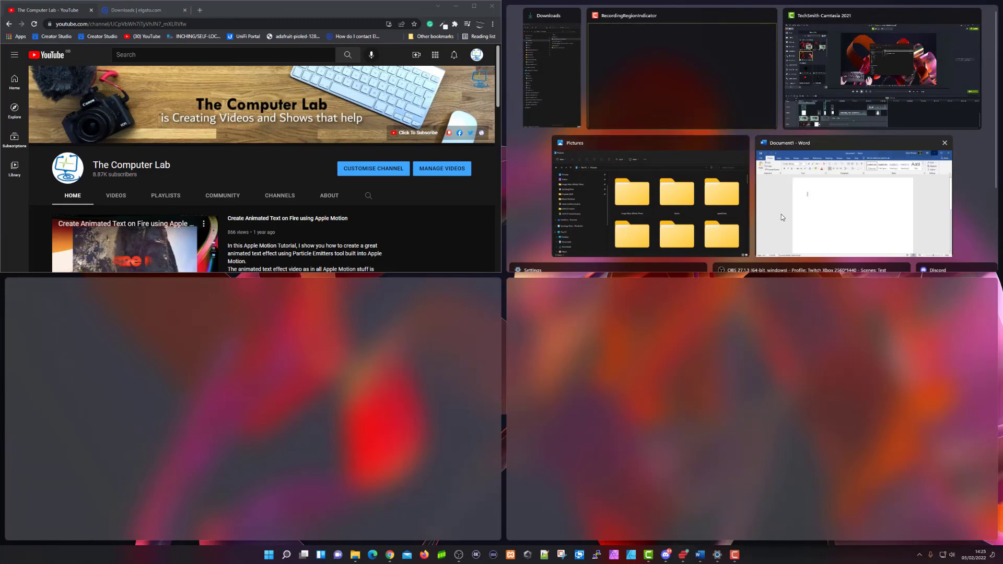
Step: Put Word in the top-right, Pictures in the bottom-left and Downloads in the bottom-right quarter
left_click(830, 200)
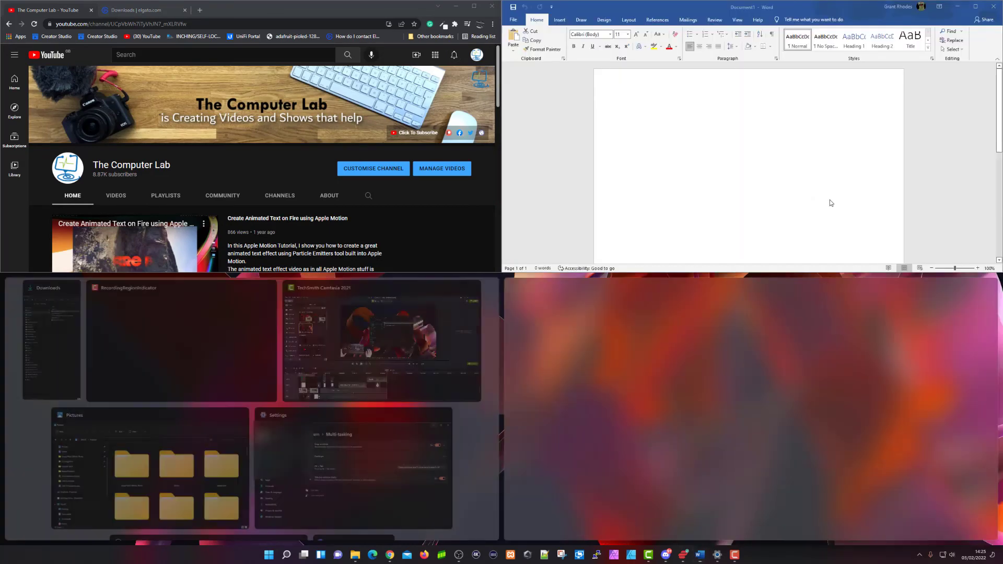
left_click(173, 458)
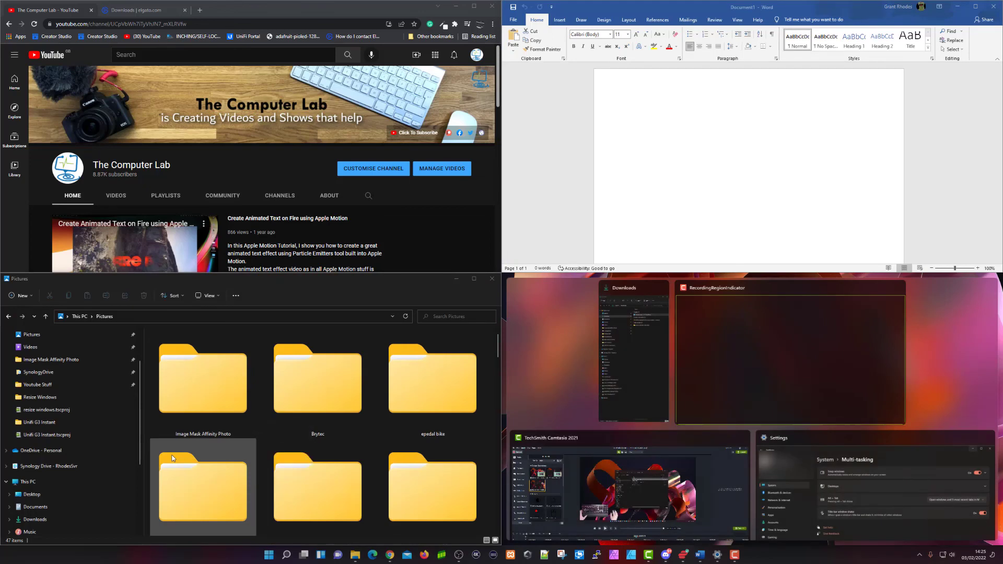
left_click(632, 337)
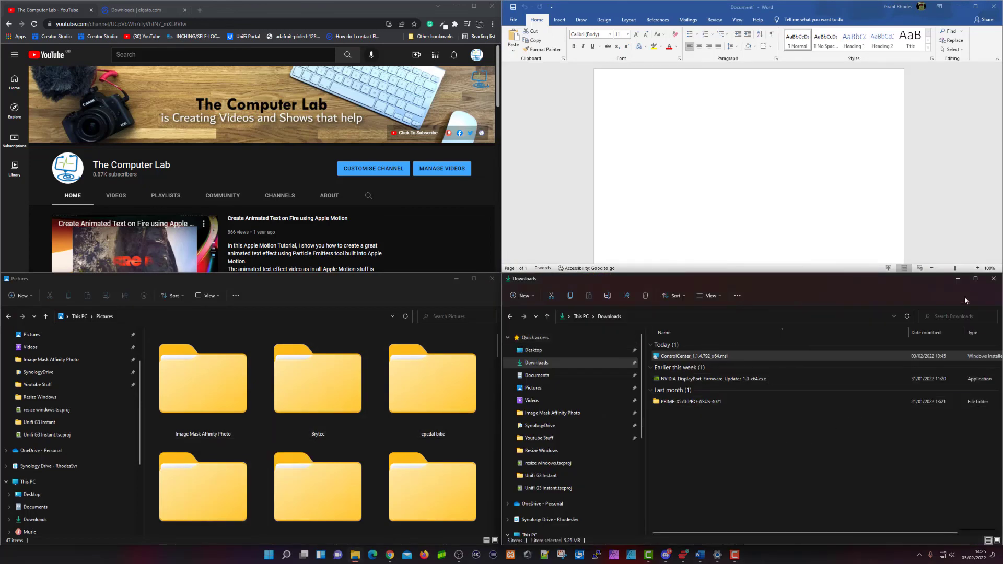
mouse_move(977, 281)
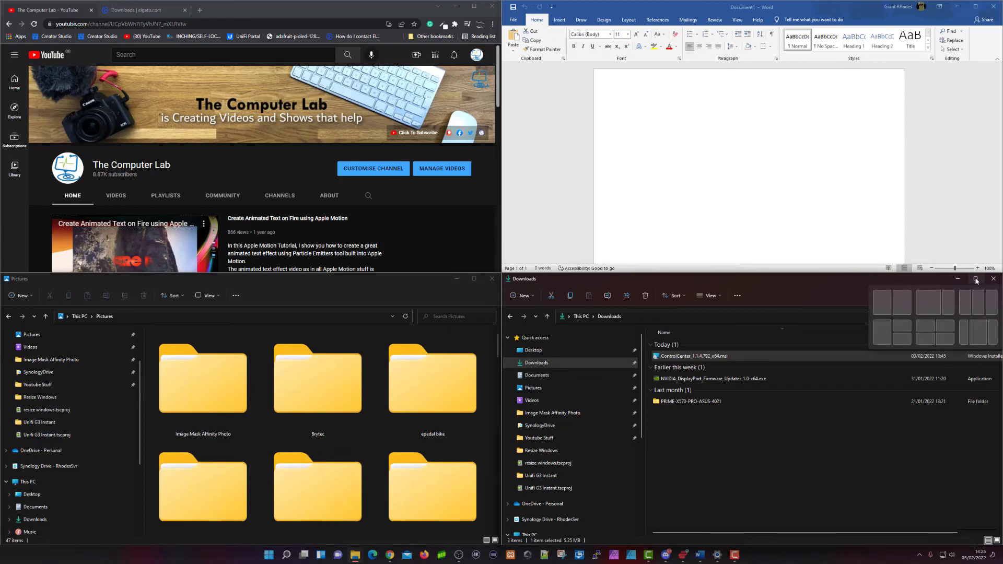